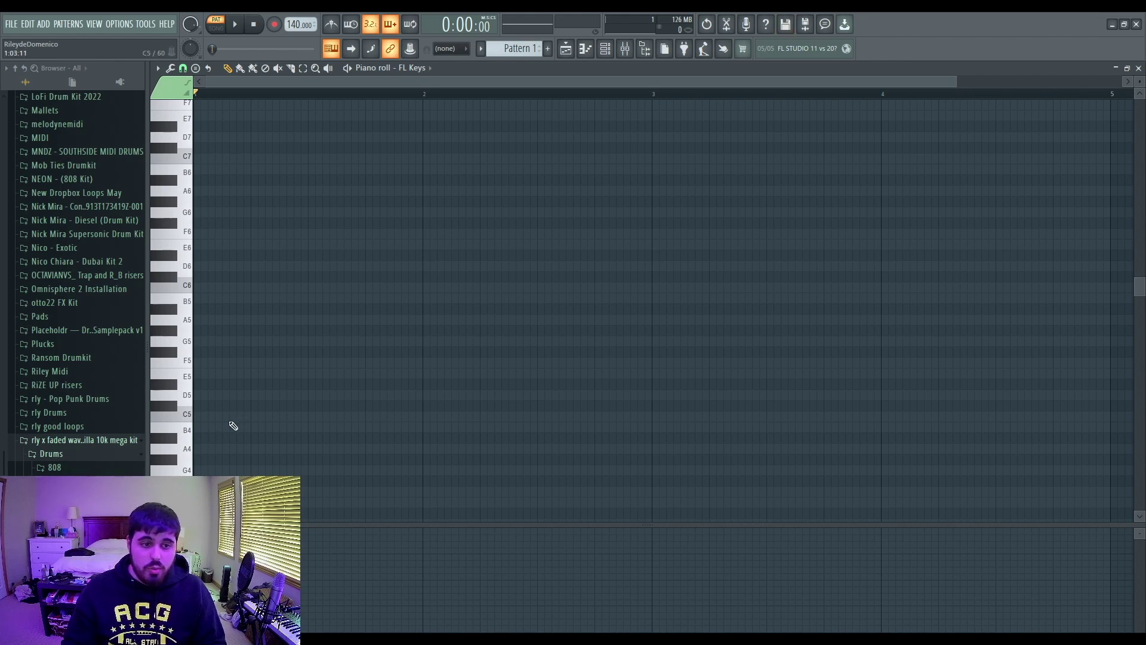
Step: Build a half-bar C major triad at the start of bar 1 with the notes C5, E5 and G5
left_click(233, 421)
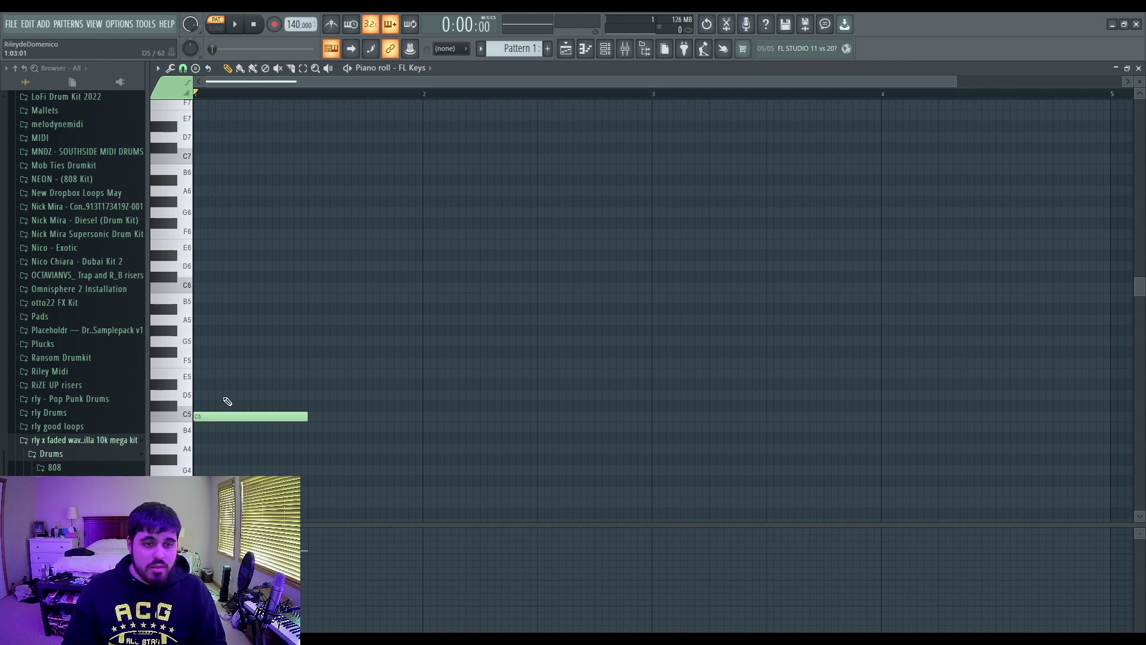
left_click(203, 375)
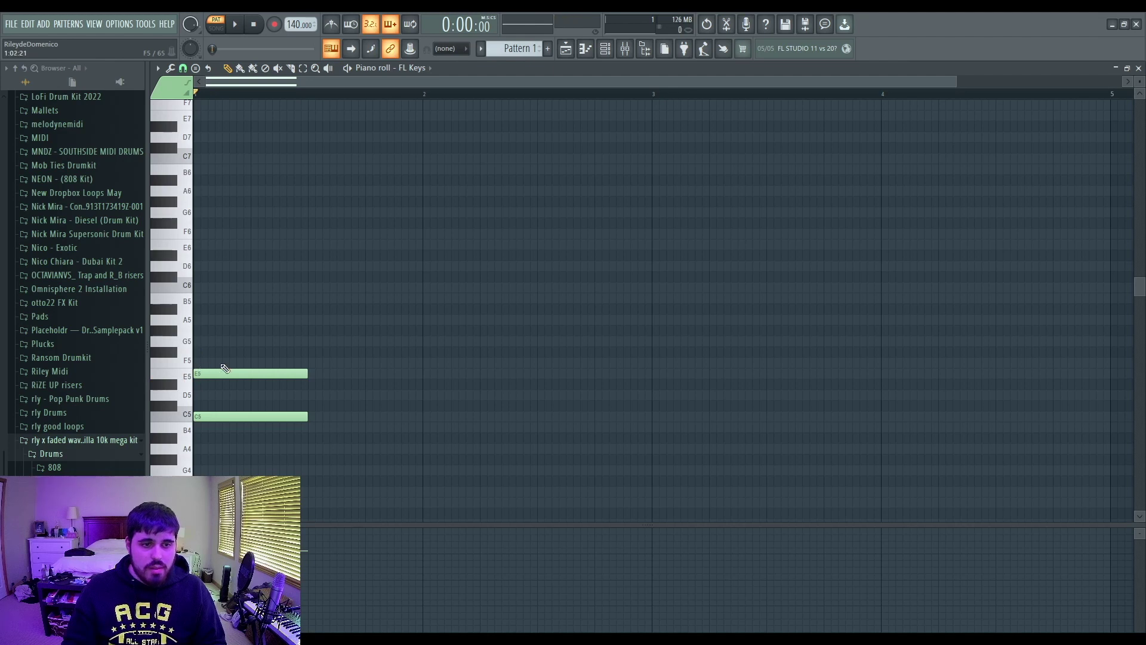
left_click(200, 344)
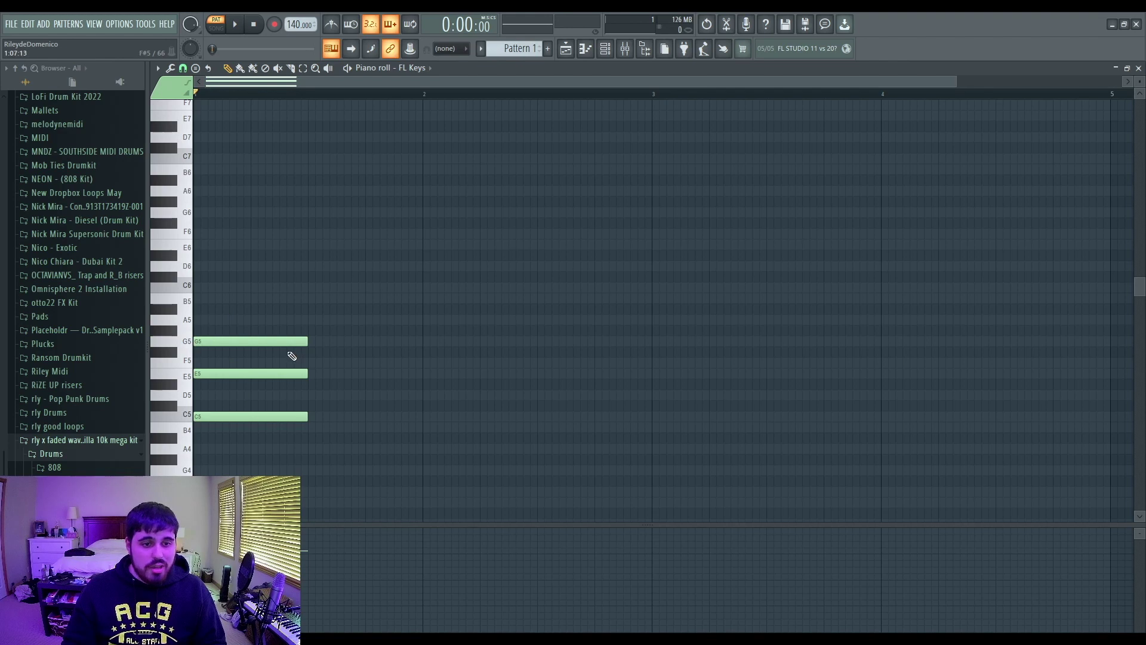
Step: Try a half-bar minor chord with C5, D#5 and G5 in the second half of bar 1, and undo it
left_click(309, 417)
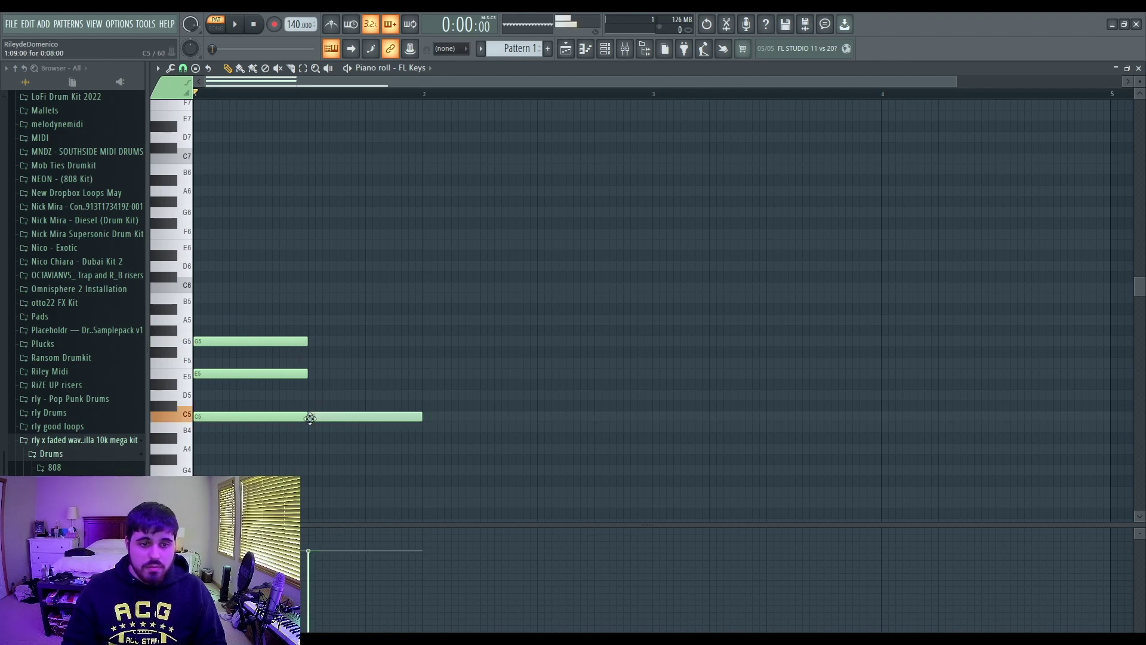
left_click(310, 384)
left_click(310, 342)
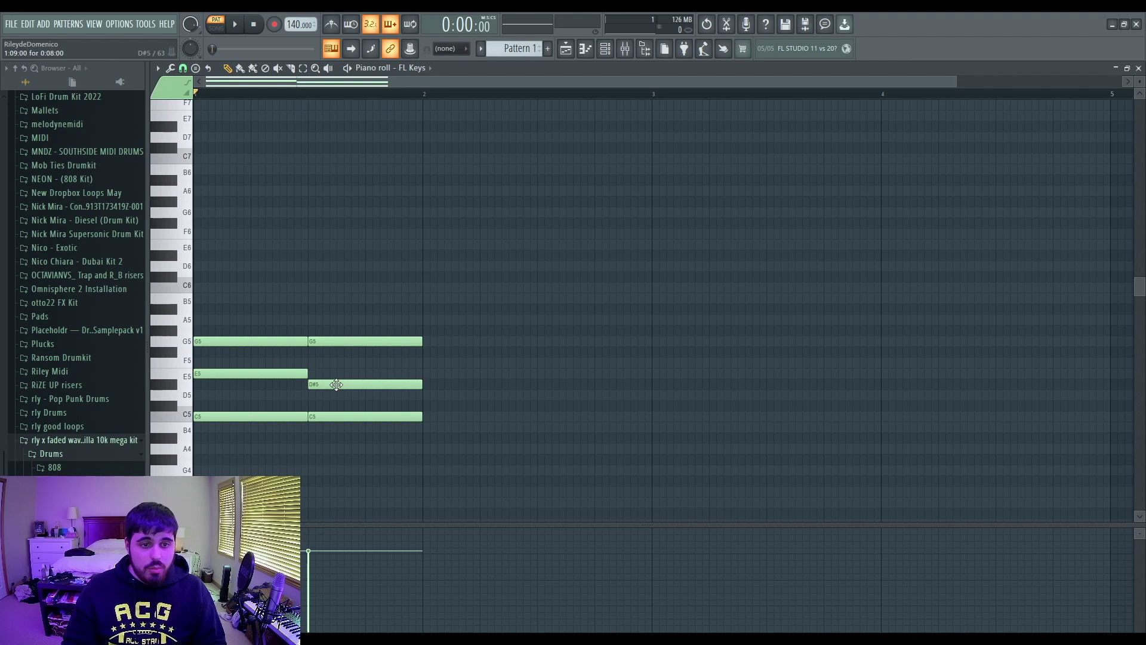
key("ctrl+z")
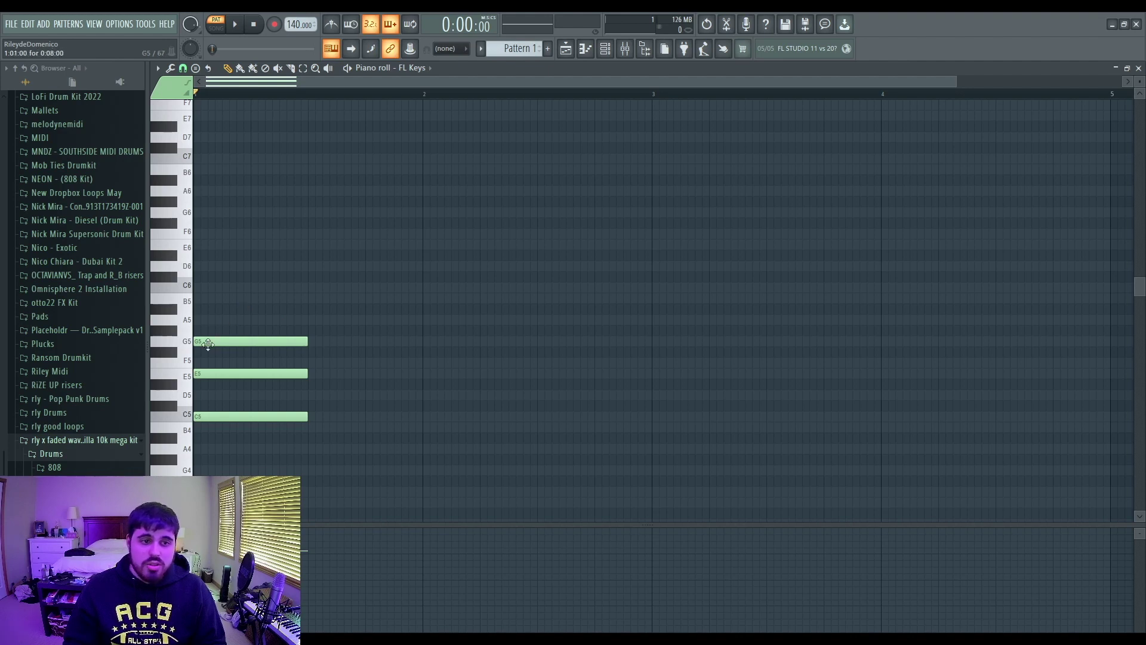
Step: Extend the C major triad to a seventh chord by adding B5 above it, and audition the result
left_click(204, 297)
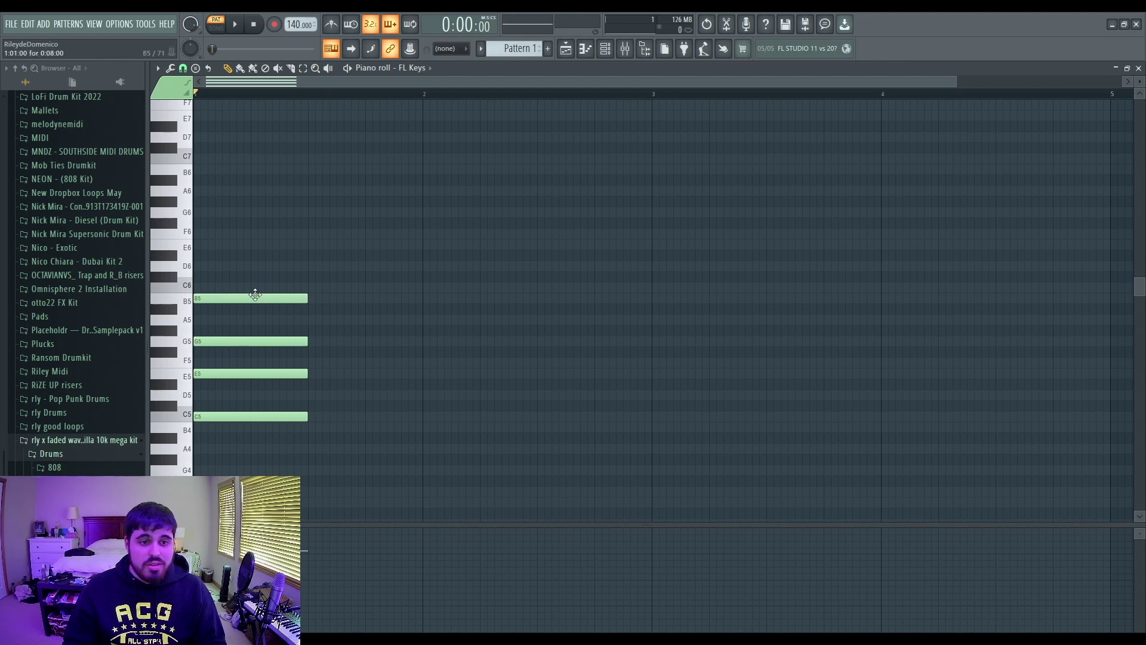
key("space")
key("space")
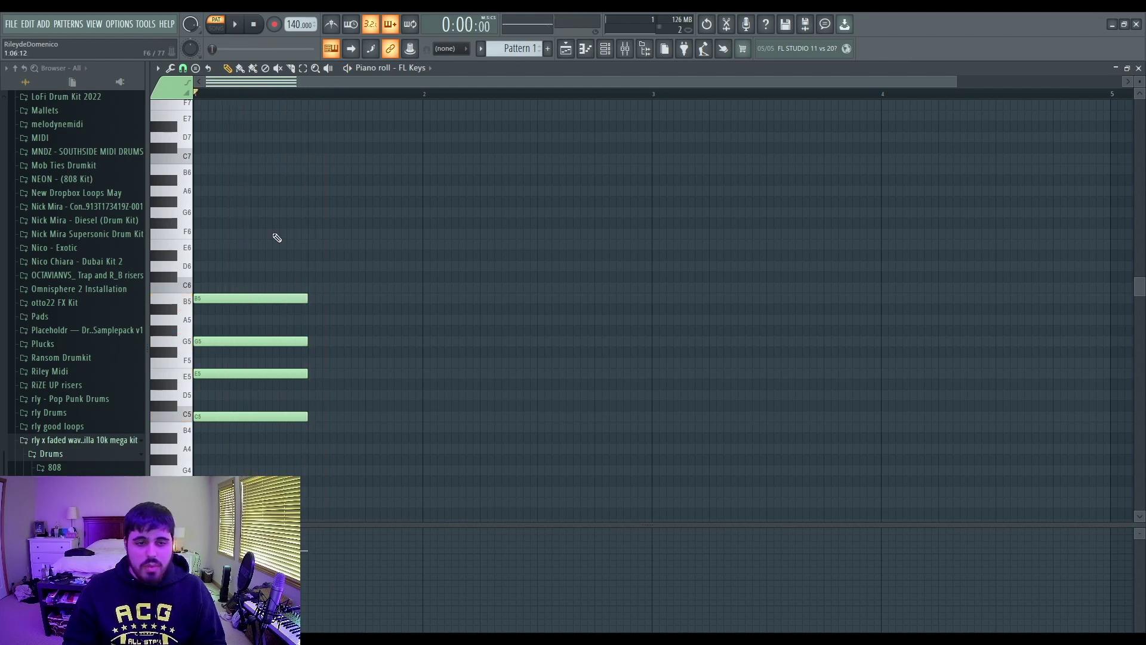
right_click(275, 298)
left_click(237, 29)
key("space")
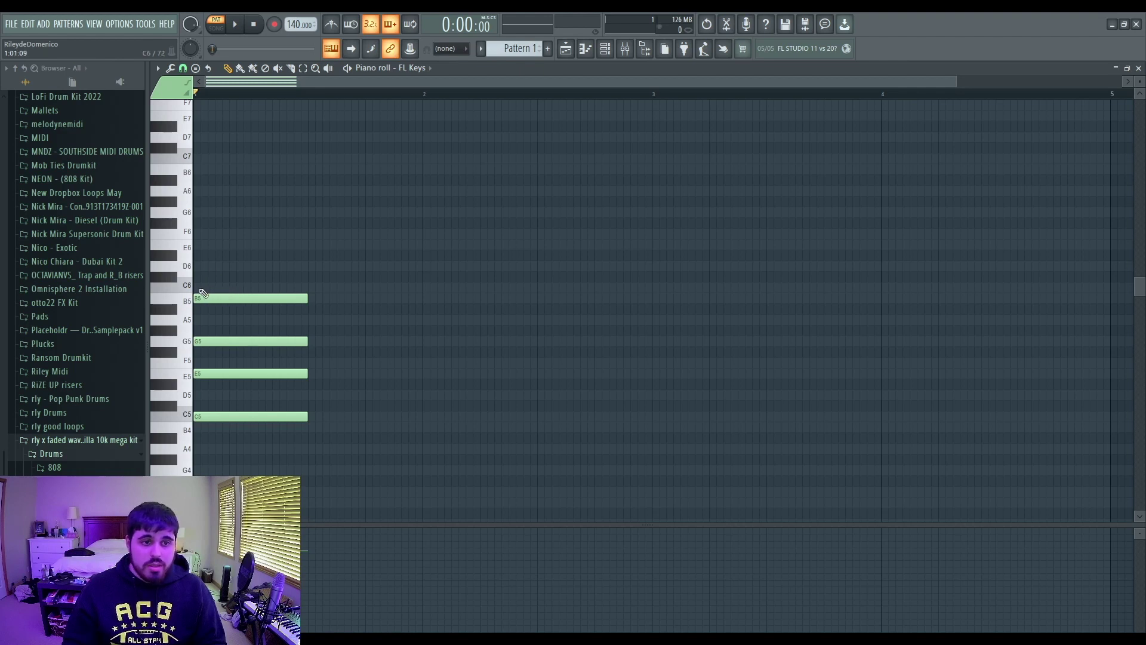
Step: Extend the seventh chord to a ninth by adding D6 above it, and play it back
left_click(203, 268)
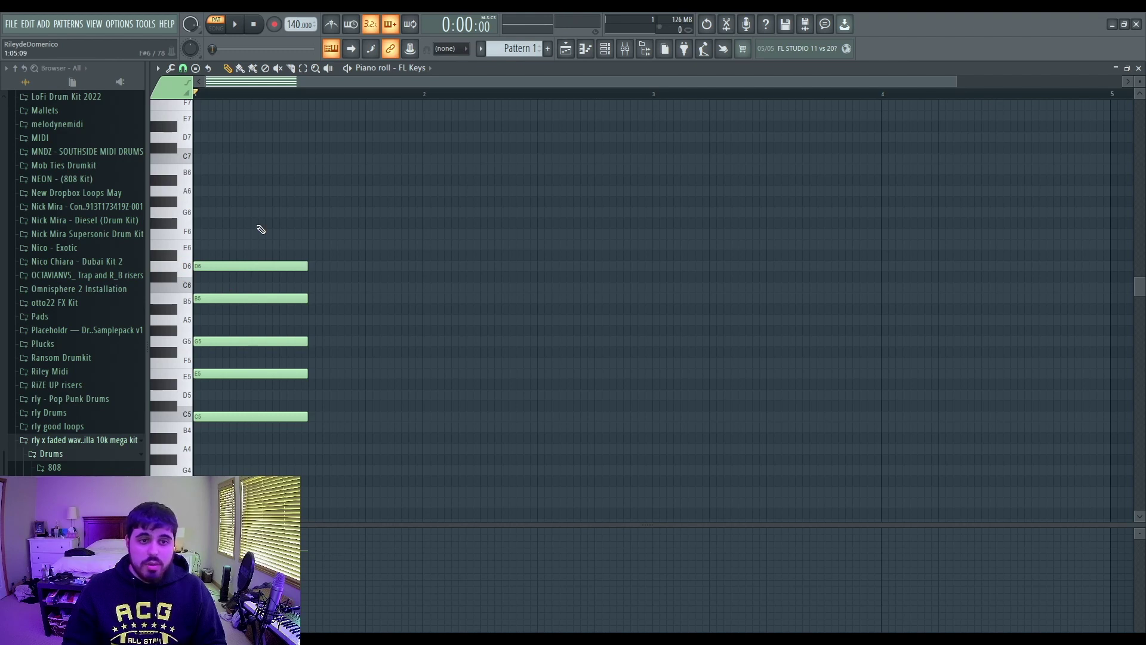
key("space")
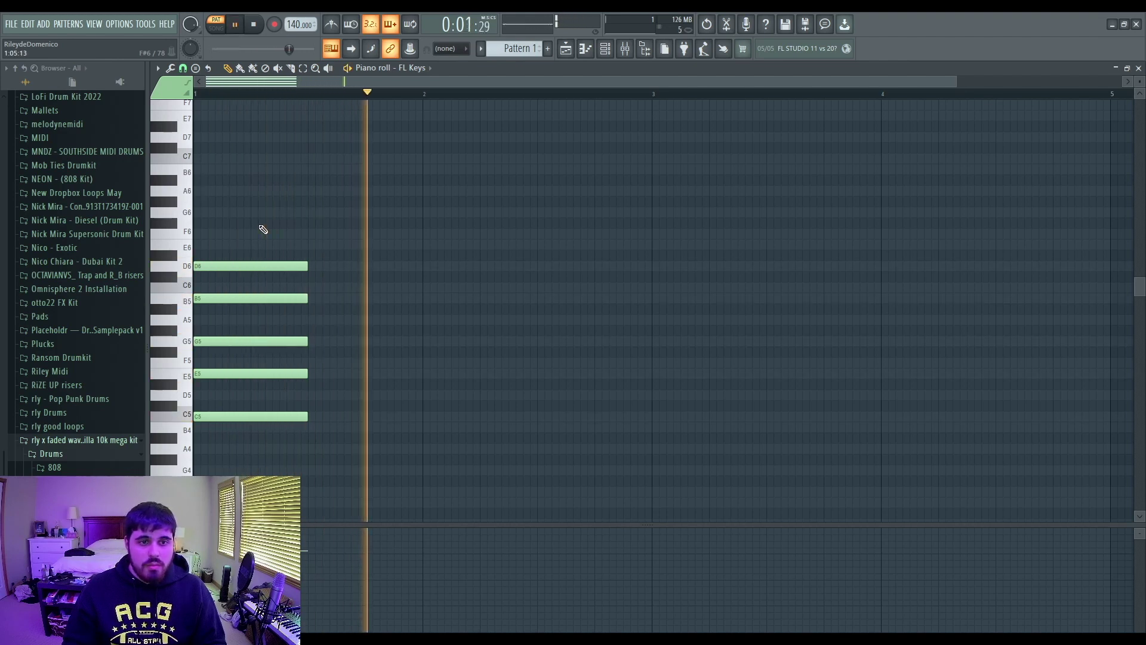
key("space")
Step: Delete the D6, B5, G5 and E5 notes, keeping only the C5 root
right_click(245, 265)
right_click(245, 299)
right_click(245, 341)
right_click(245, 374)
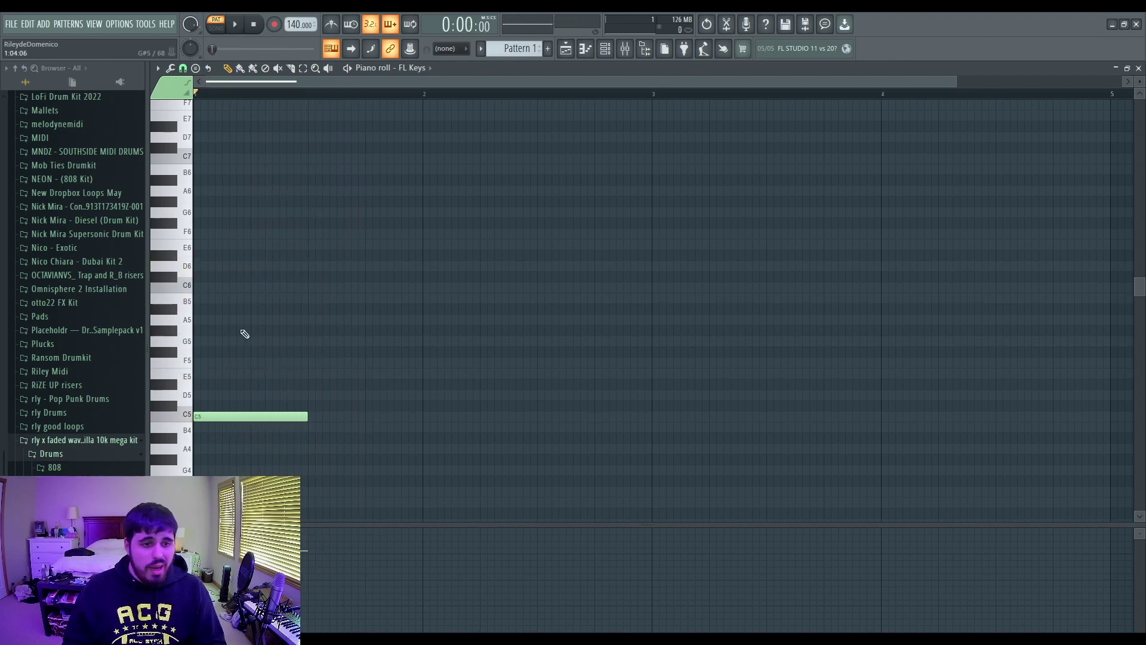
Step: Try a suspended chord by placing F5 and G5 above C5, audition it, and remove the two upper notes
left_click(212, 373)
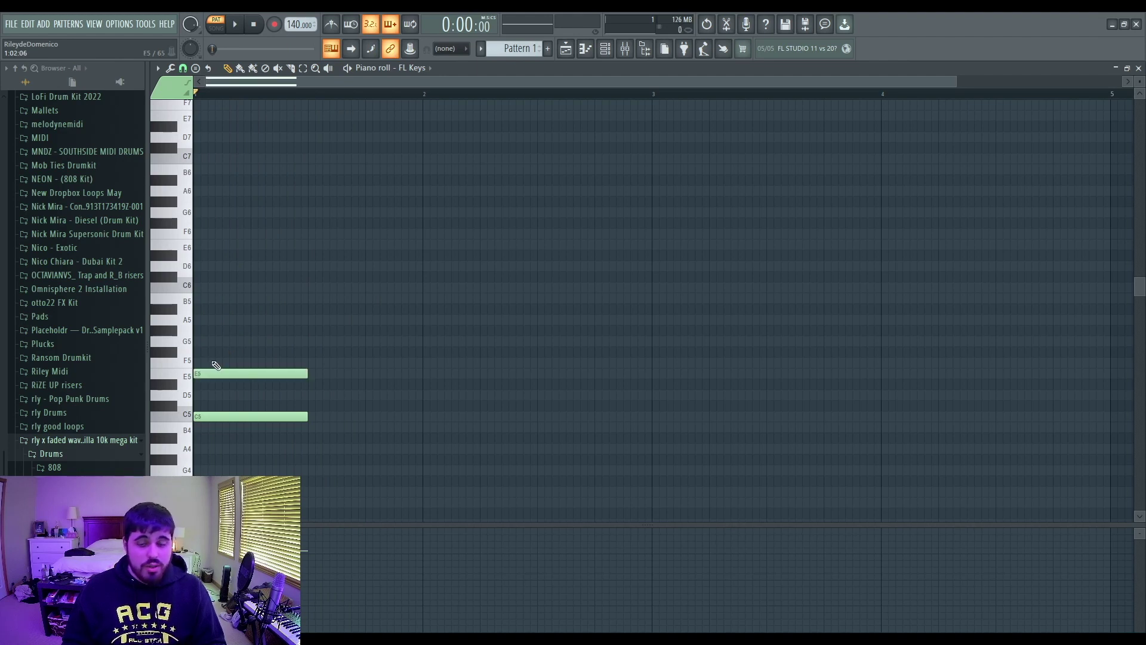
left_click_drag(209, 373, 210, 357)
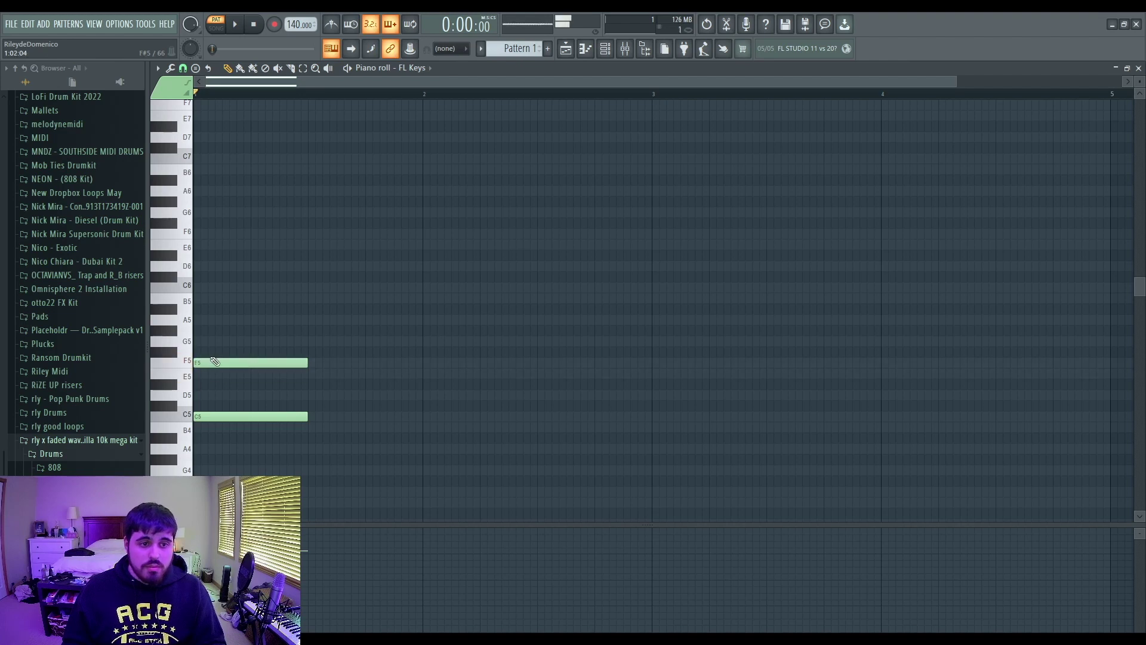
left_click(210, 341)
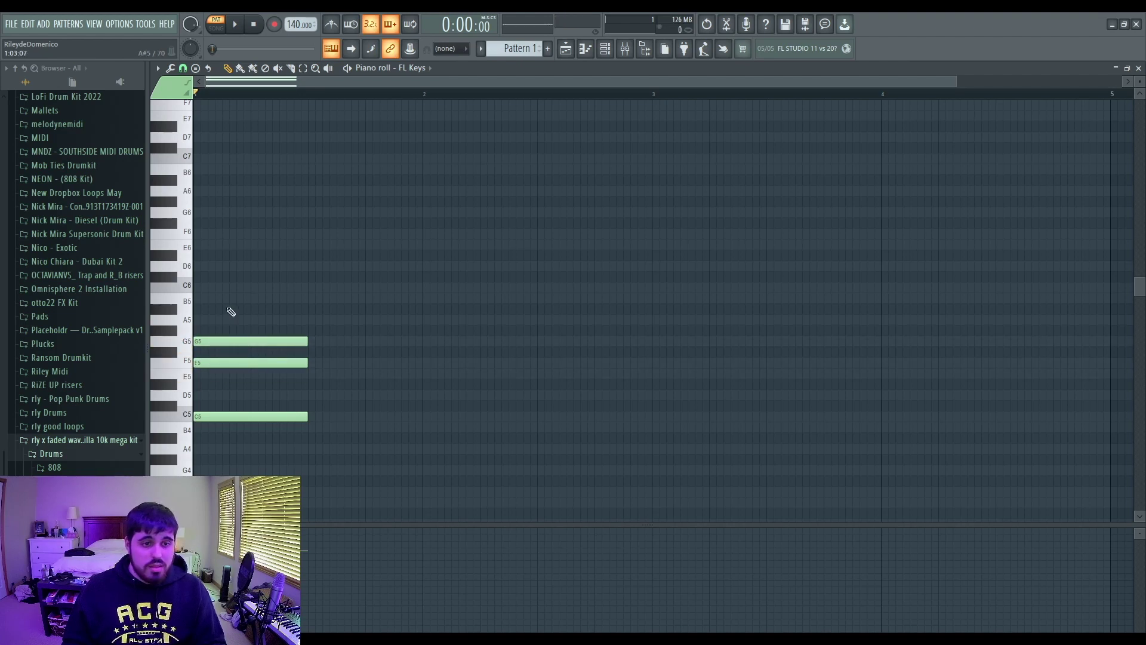
key("space")
key("space")
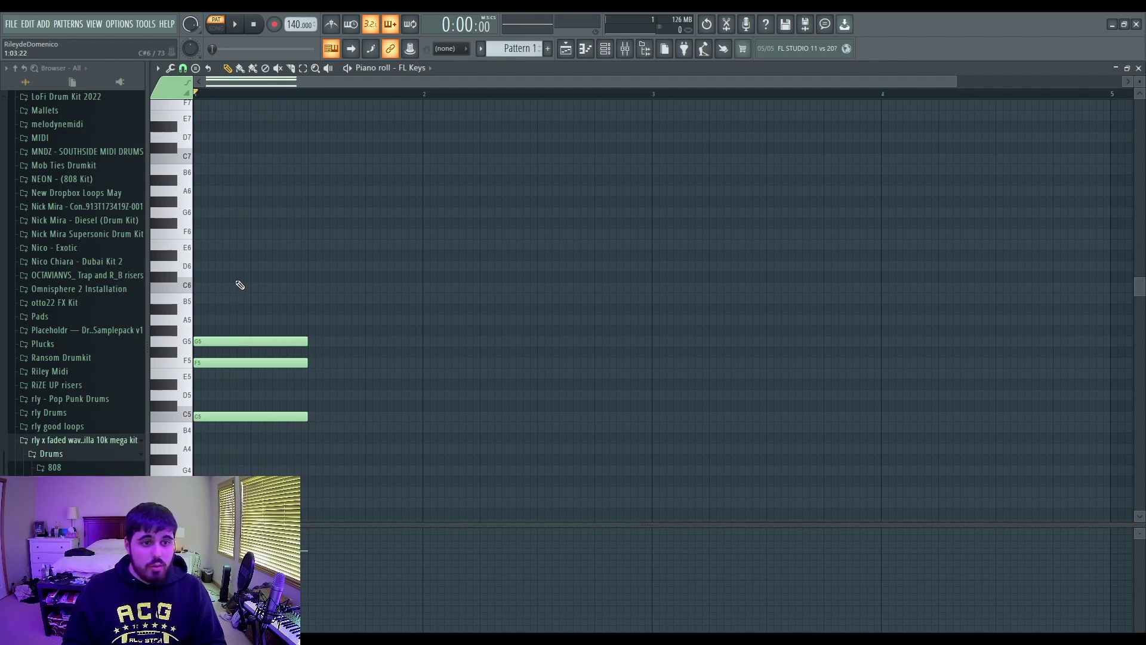
key("space")
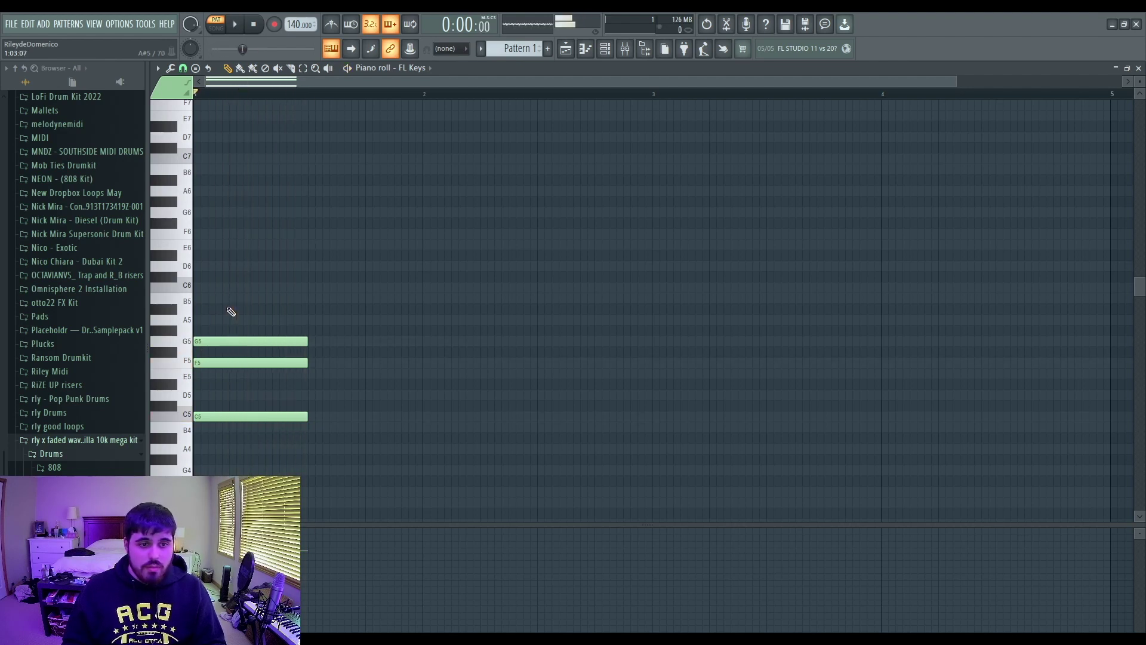
key("space")
key("ctrl+z")
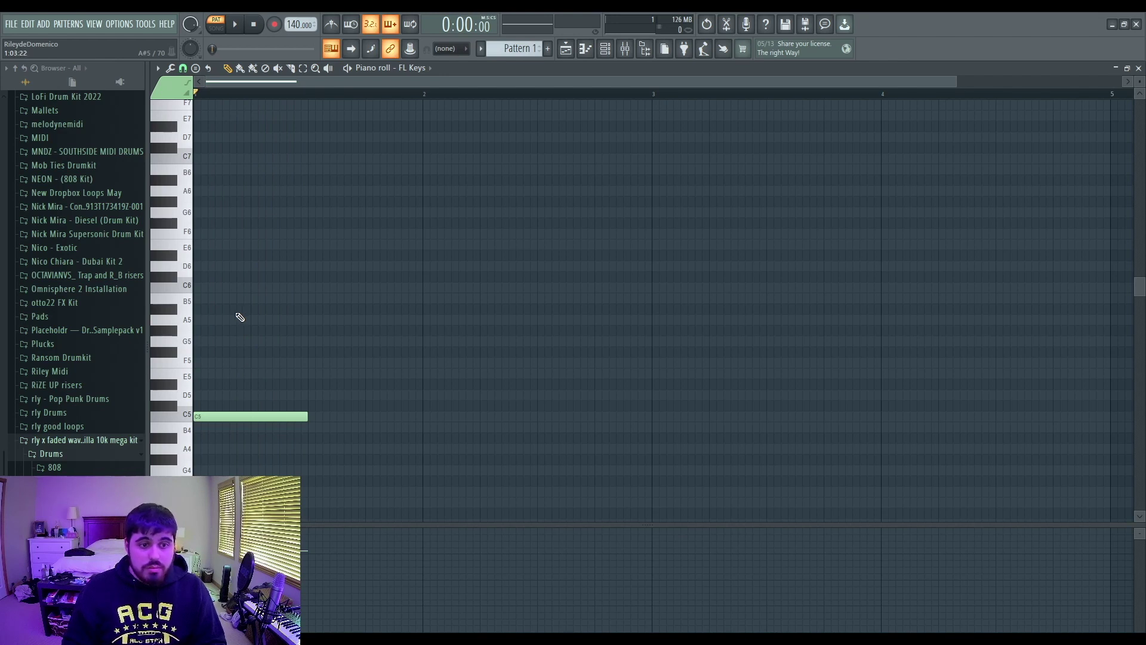
Step: Try the major triad again with E5 and G5 above C5, and delete the two upper notes
left_click(216, 375)
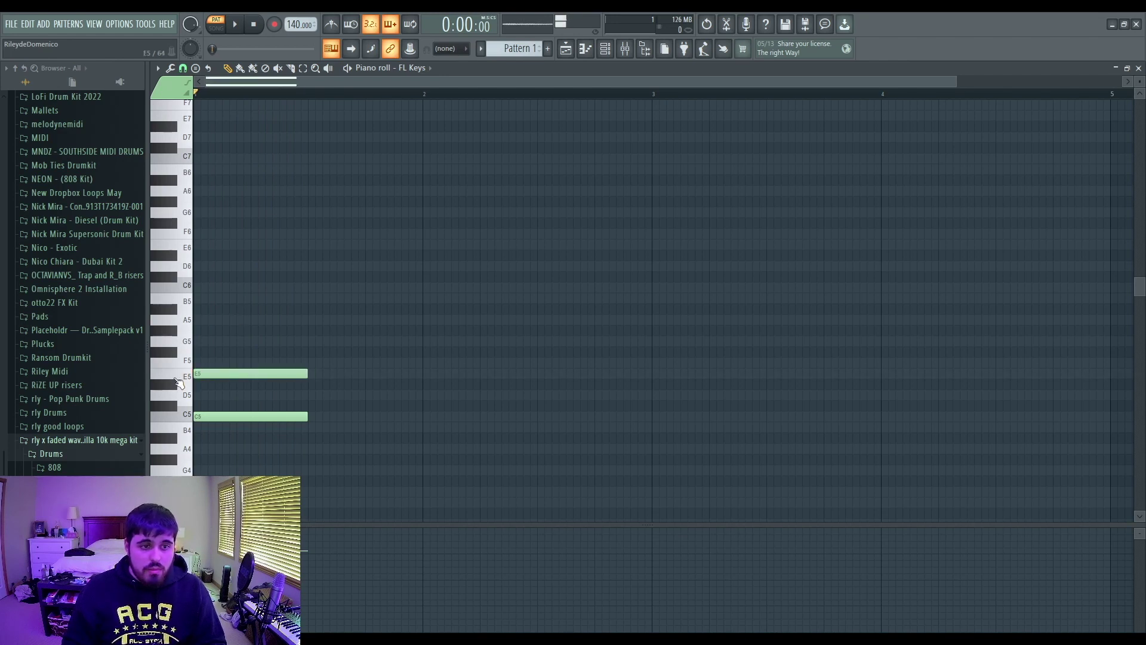
left_click(227, 341)
left_click_drag(326, 382, 239, 335)
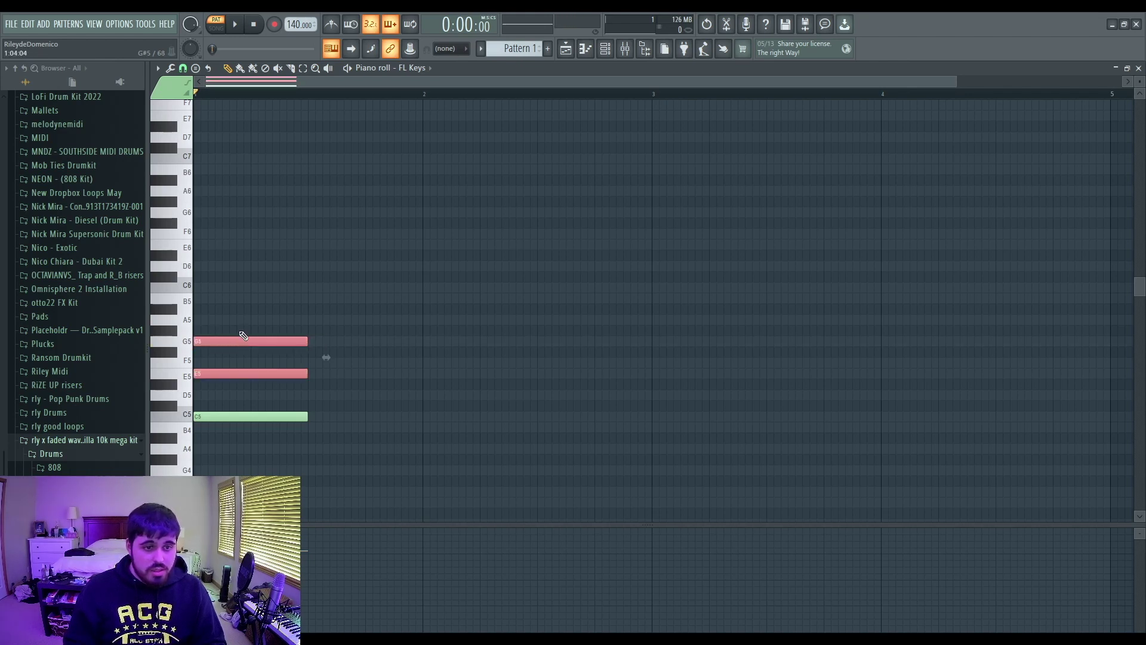
key("space")
key("space")
key("Delete")
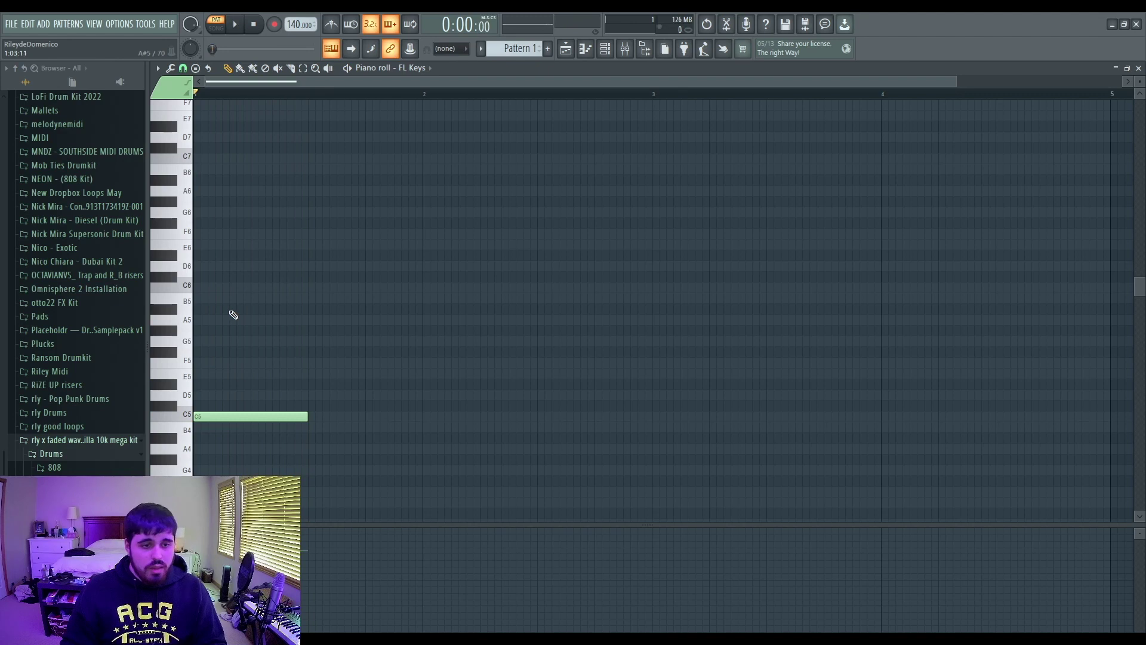
Step: Build an augmented chord by adding E5 and G5 above C5 and raising G5 to G#5, and play it back
left_click(204, 374)
left_click(218, 341)
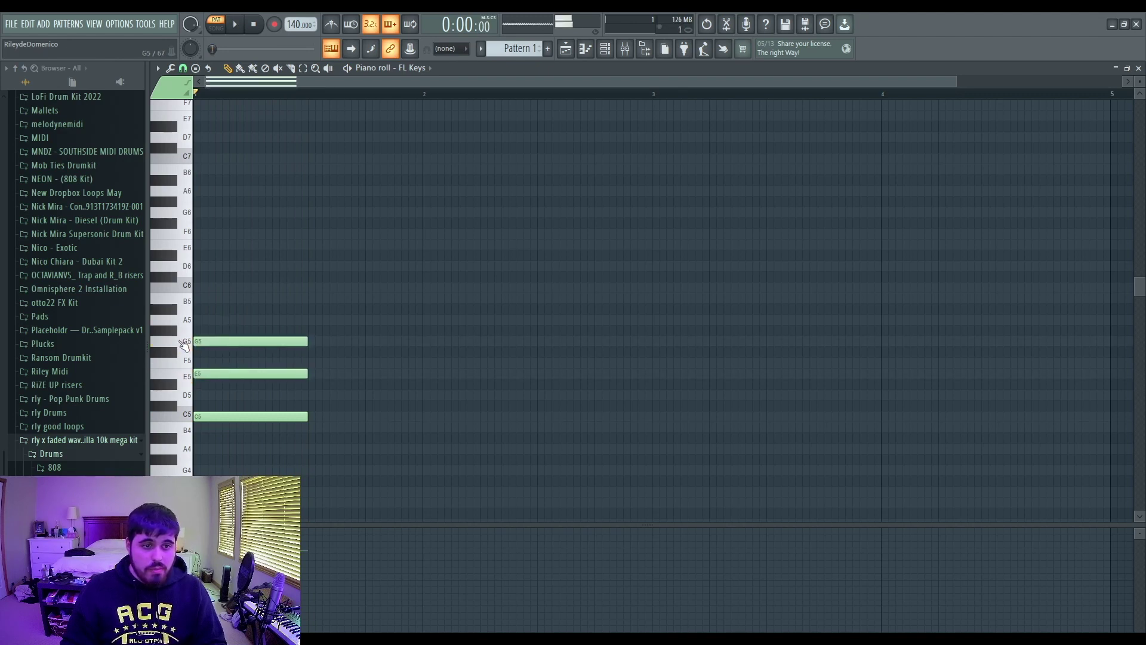
left_click(218, 340)
key("shift+Up")
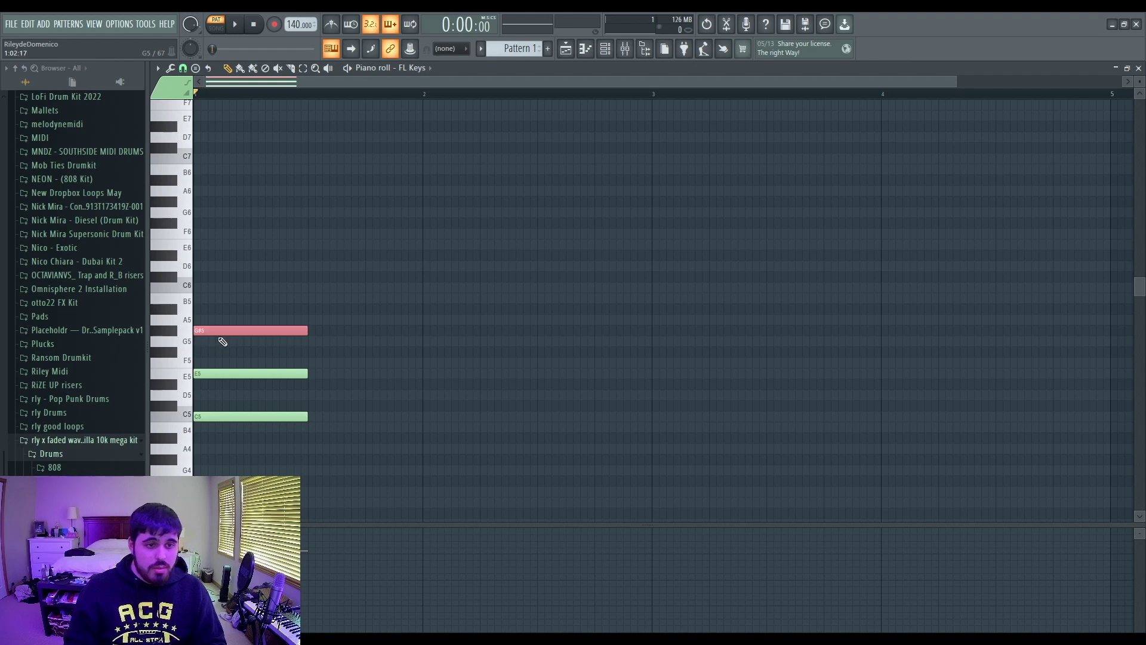
key("space")
key("space")
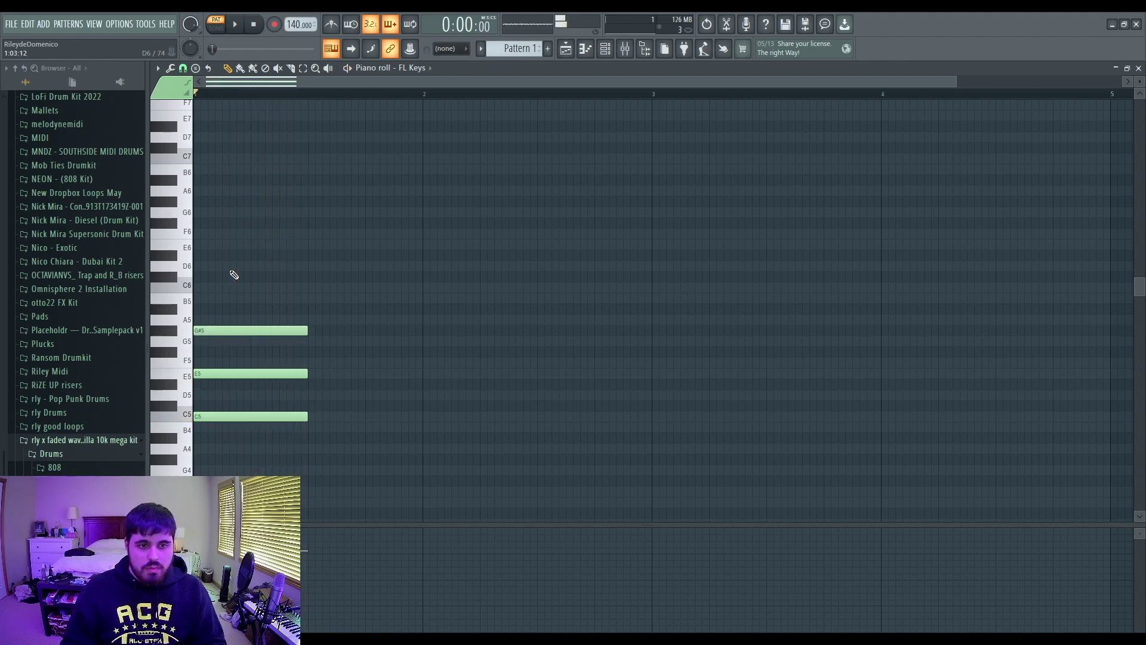
Step: Replace all existing notes with one-bar root notes D5, A#4, A4 and A#4 across bars 1 to 4, and play them back
key("ctrl+a")
key("Delete")
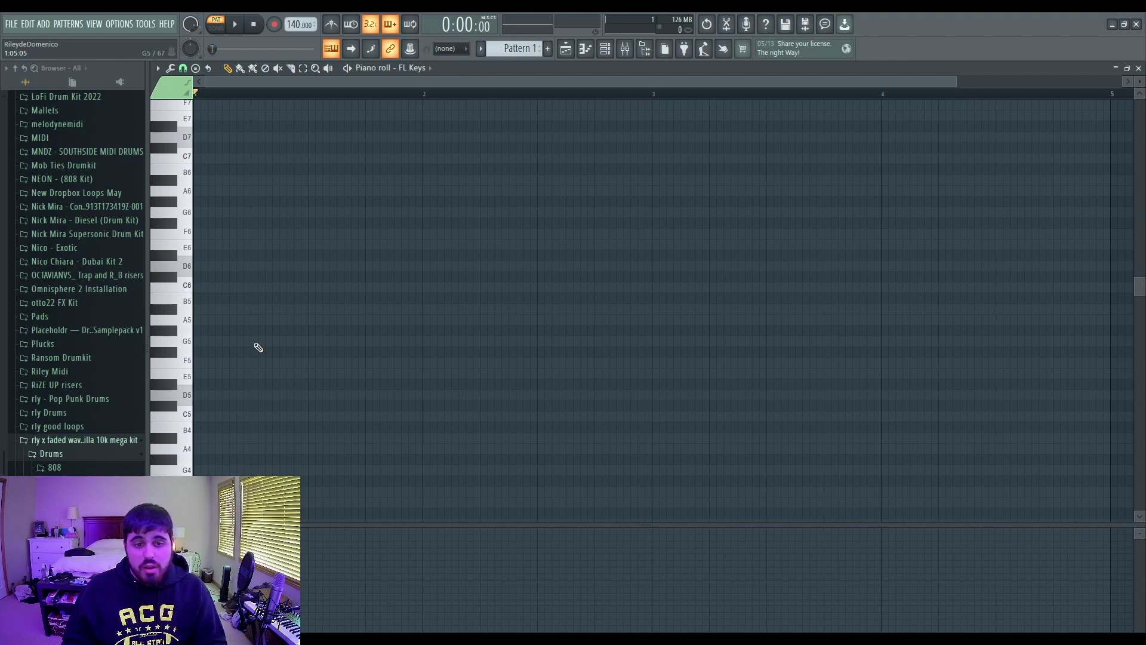
left_click(230, 395)
left_click_drag(308, 395, 423, 395)
left_click_drag(542, 385, 542, 442)
left_click(657, 448)
left_click(884, 438)
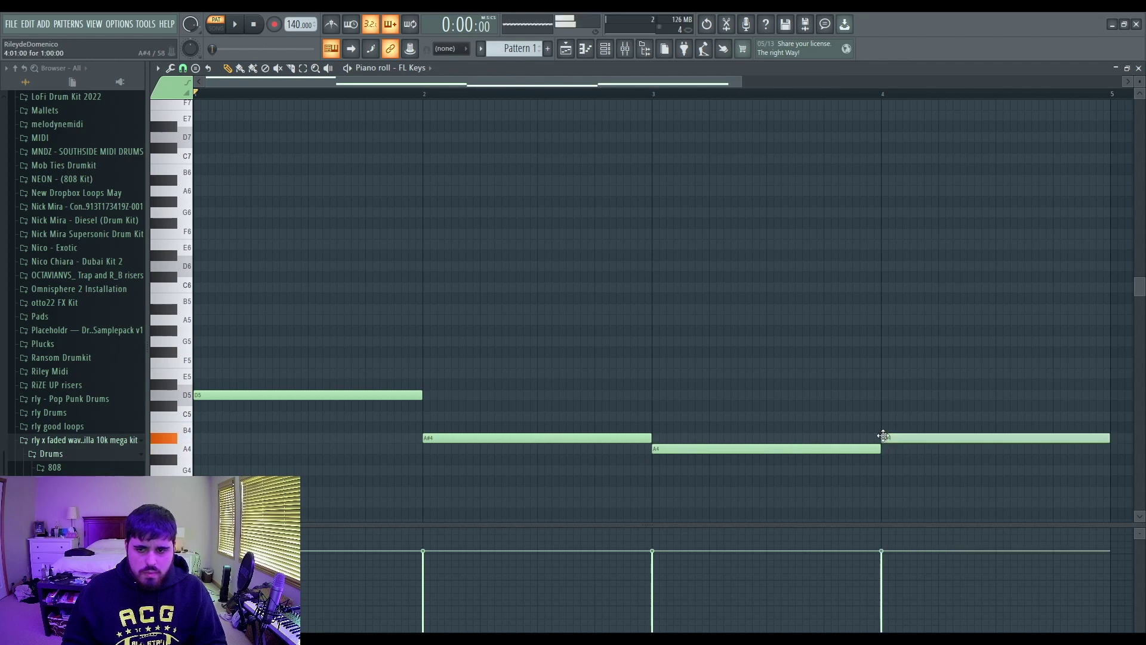
key("space")
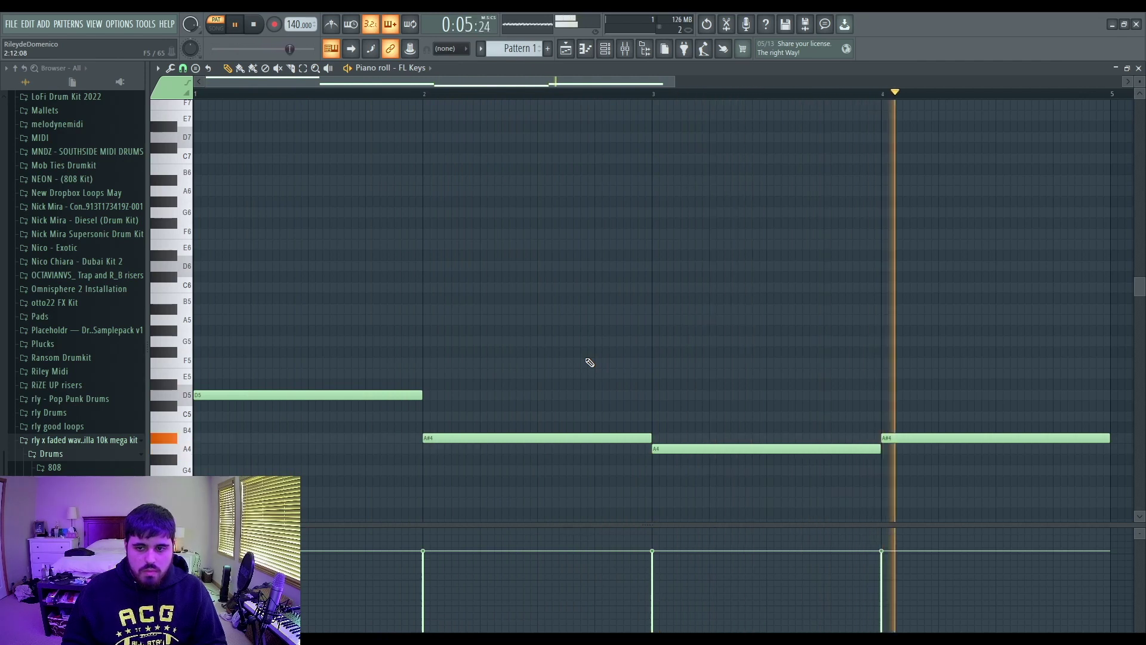
key("space")
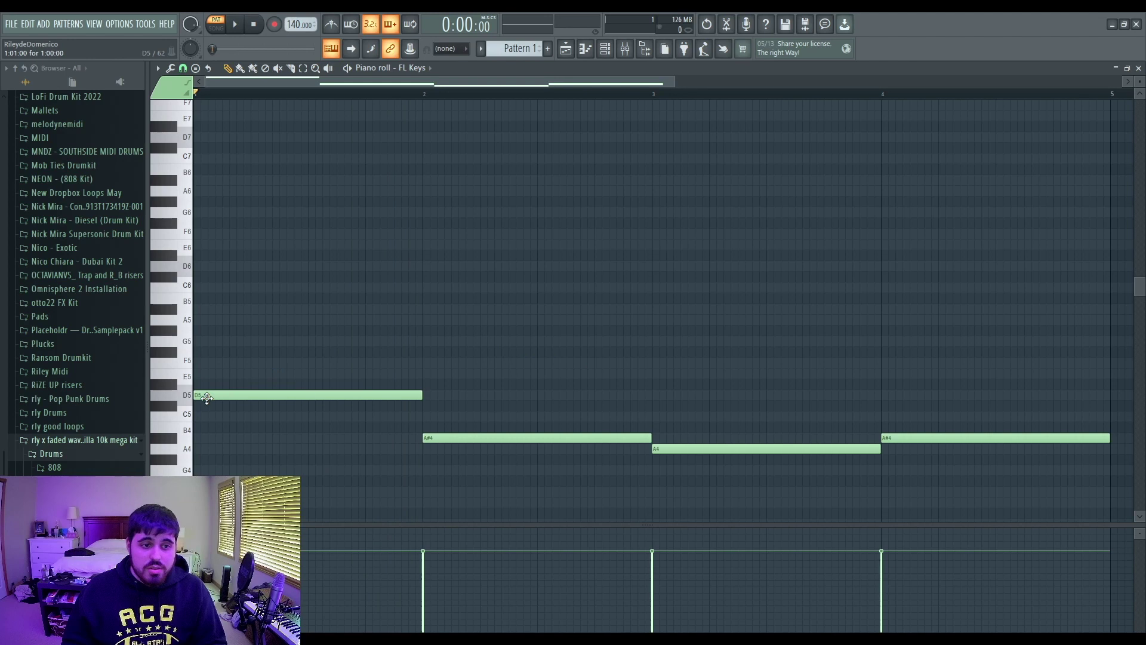
Step: Complete triads over the four roots by adding F5 and A5, D5 and F5, C5 and E5, then D5 and F5
left_click(260, 397)
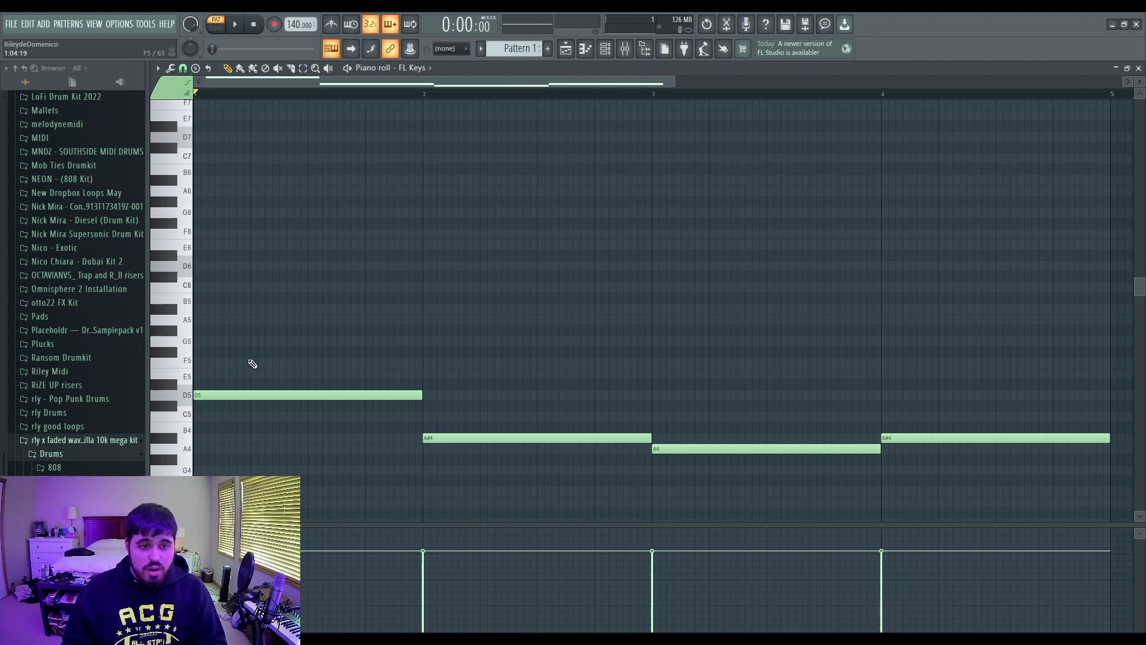
key("ctrl+z")
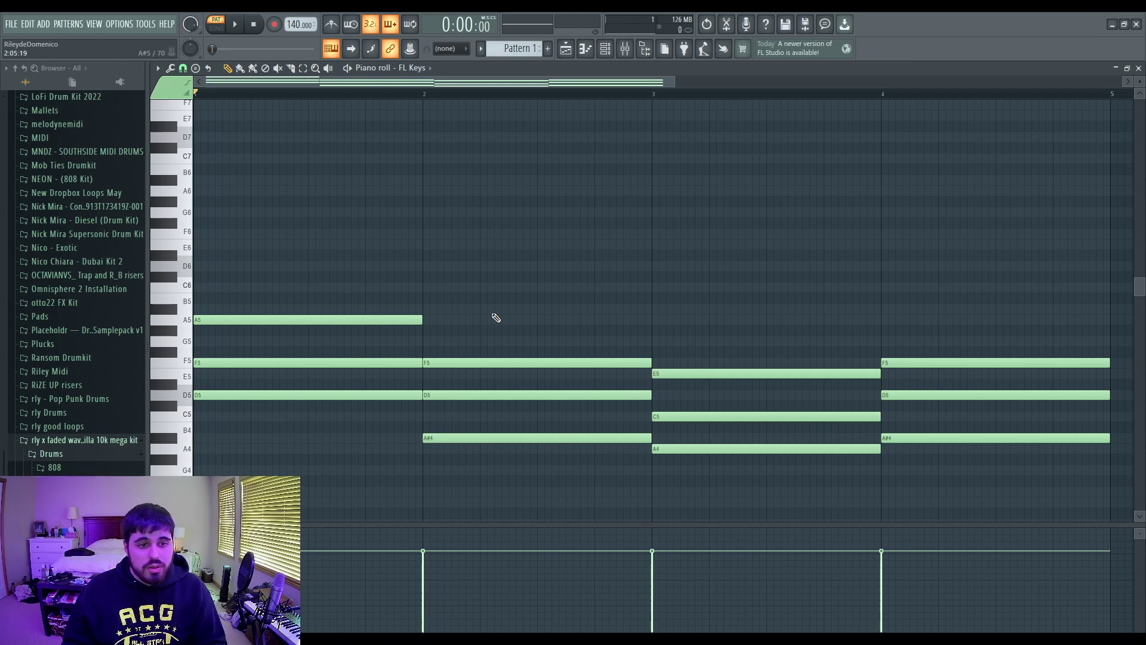
Step: Raise the middle note of each of the four chords by one octave and play back the progression
left_click(388, 364, "ctrl")
left_click(520, 398, "ctrl")
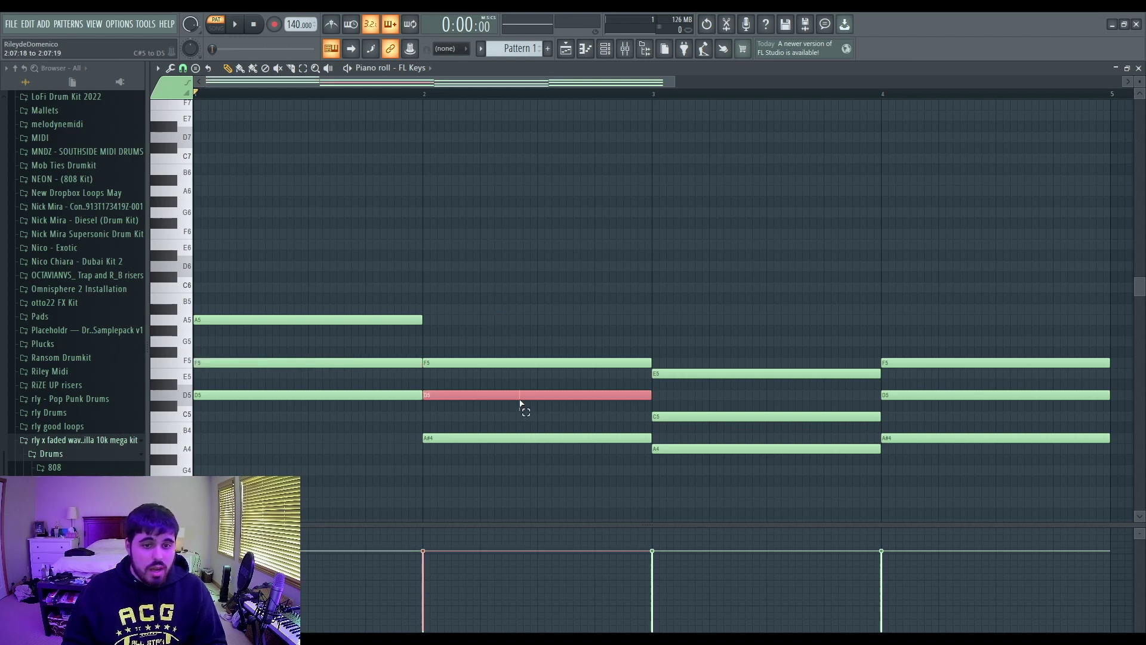
left_click(396, 364, "ctrl")
left_click(776, 415, "ctrl")
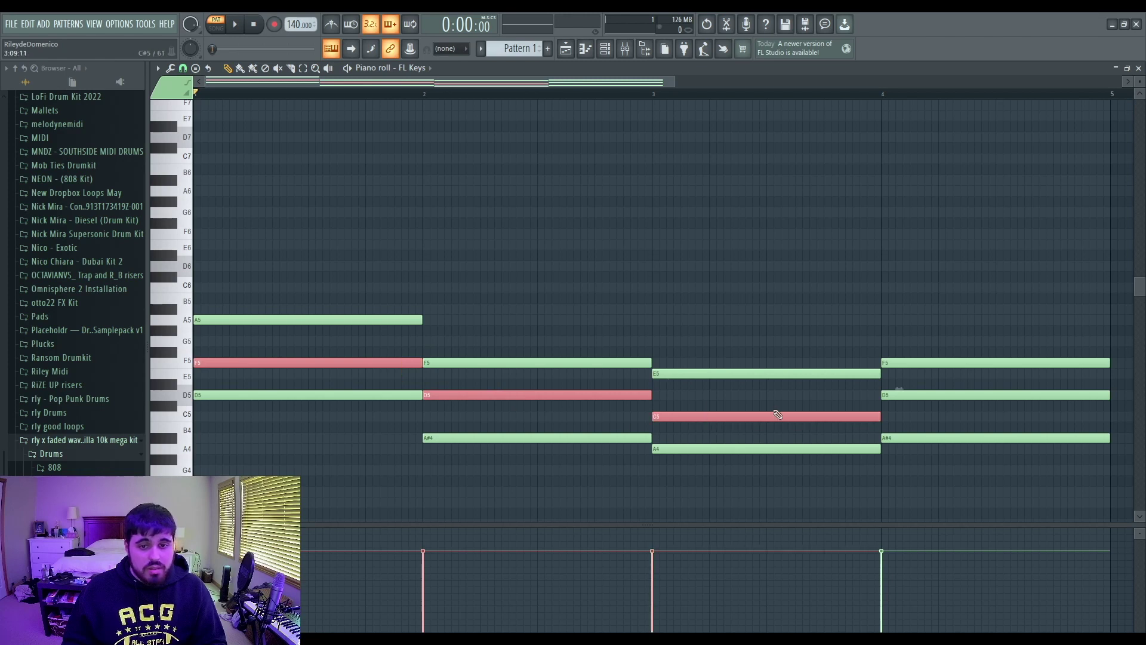
left_click(931, 395, "ctrl")
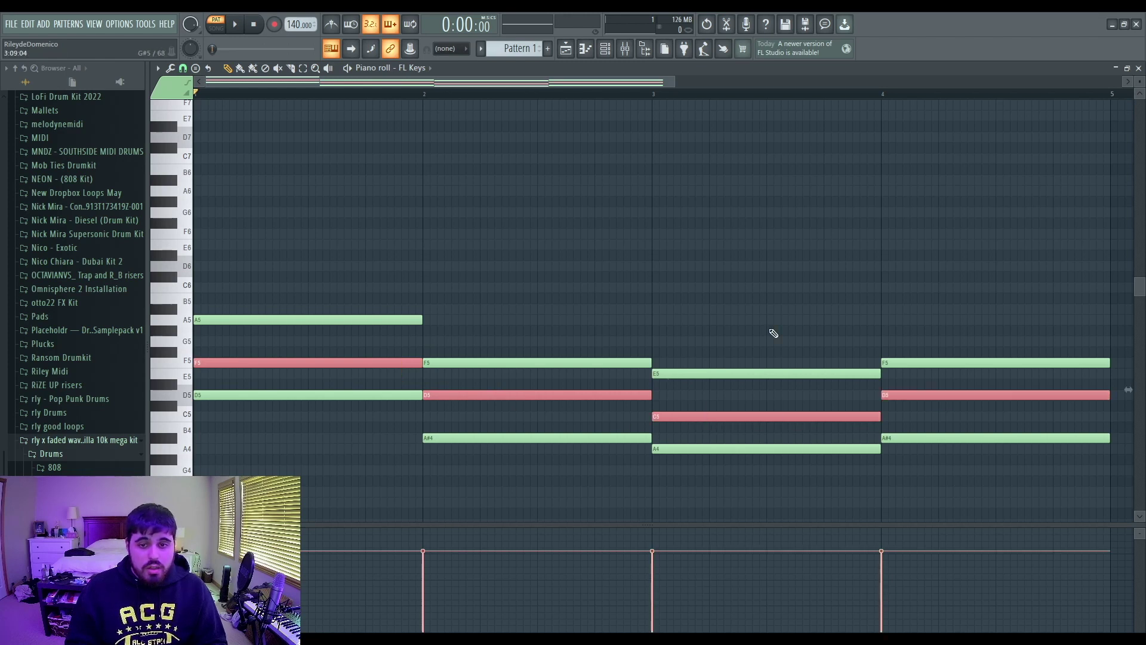
key("ctrl+Down")
key("ctrl+Up")
key("ctrl+Up")
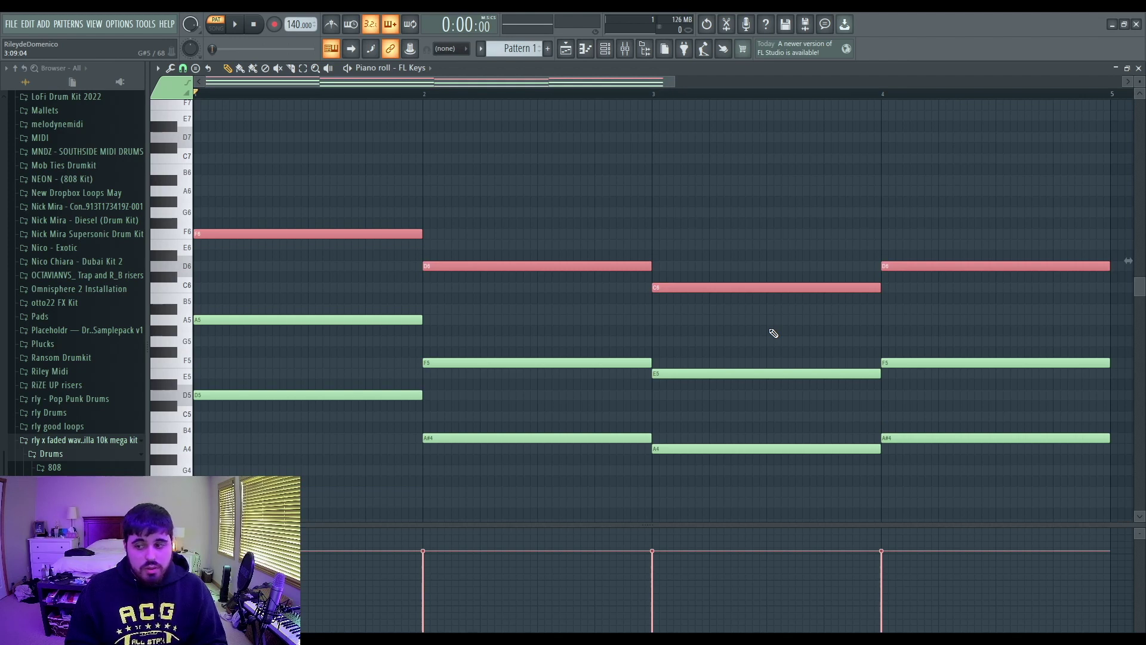
key("space")
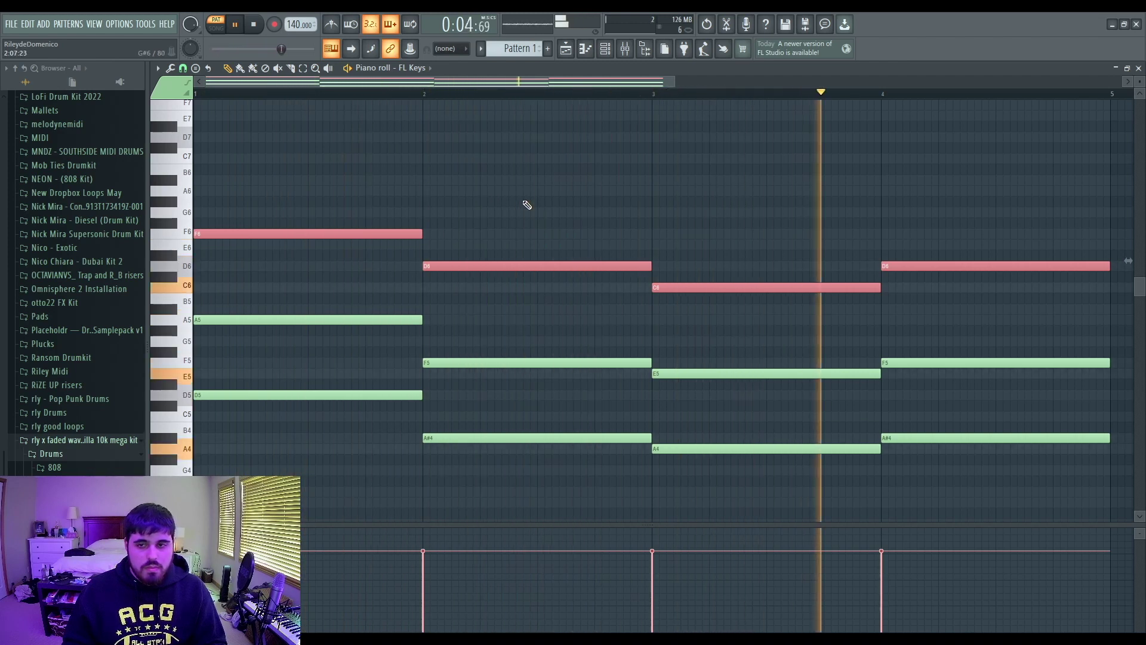
Step: Shorten the first and third chords to three beats, extend the second and fourth back to meet them, and play back the rhythm
key("space")
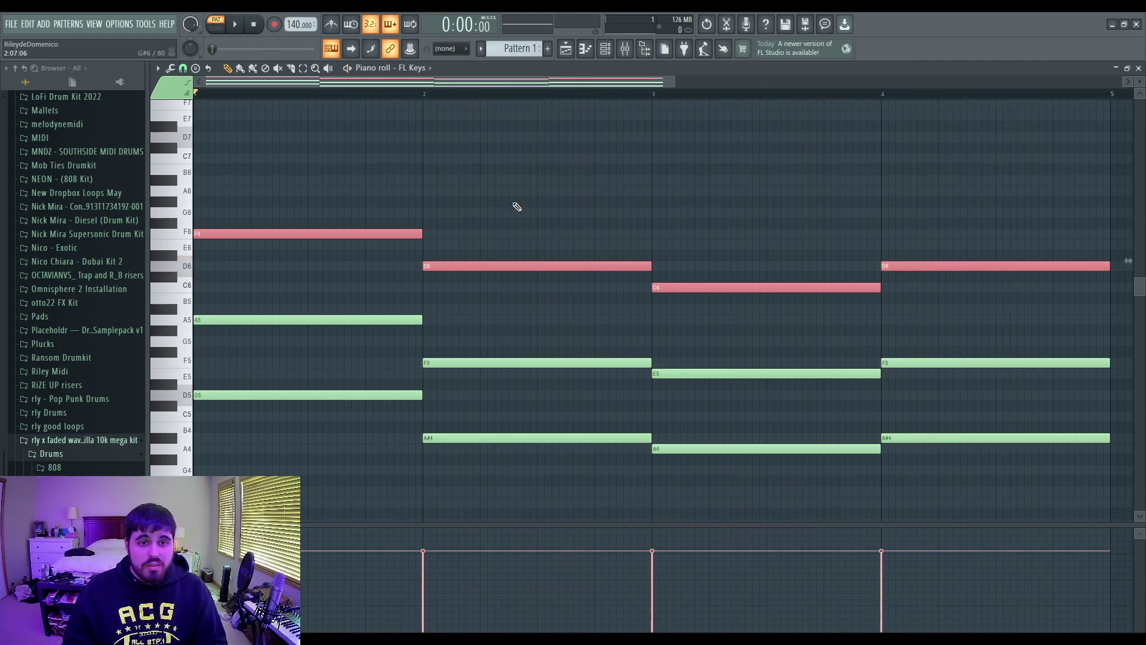
left_click(379, 226)
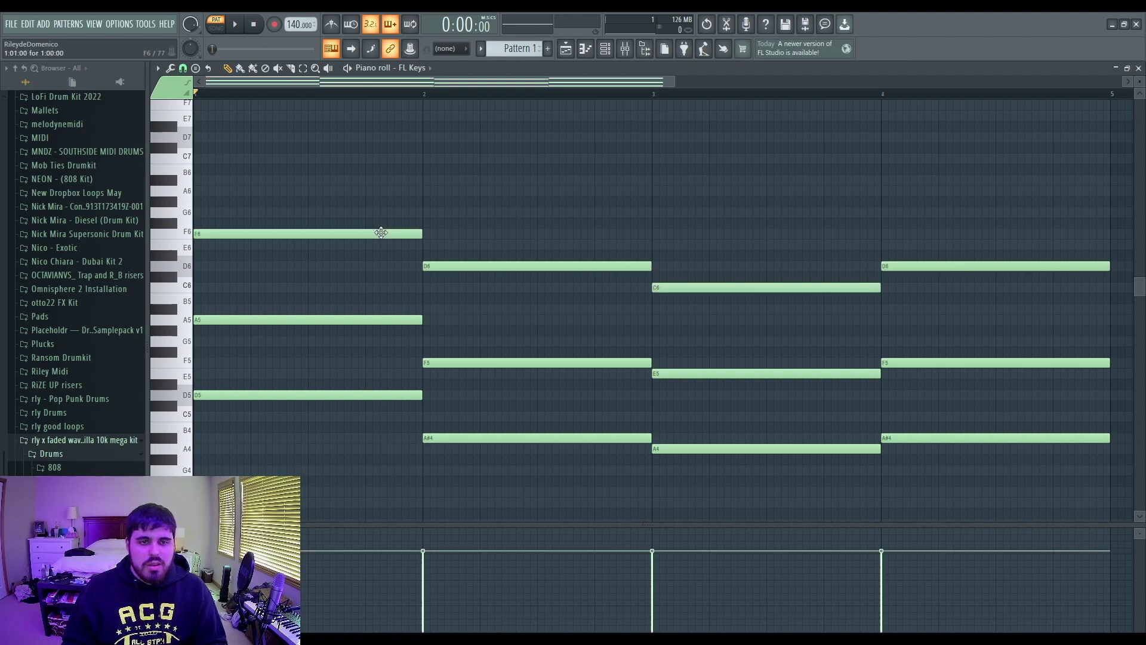
left_click_drag(370, 179, 418, 397)
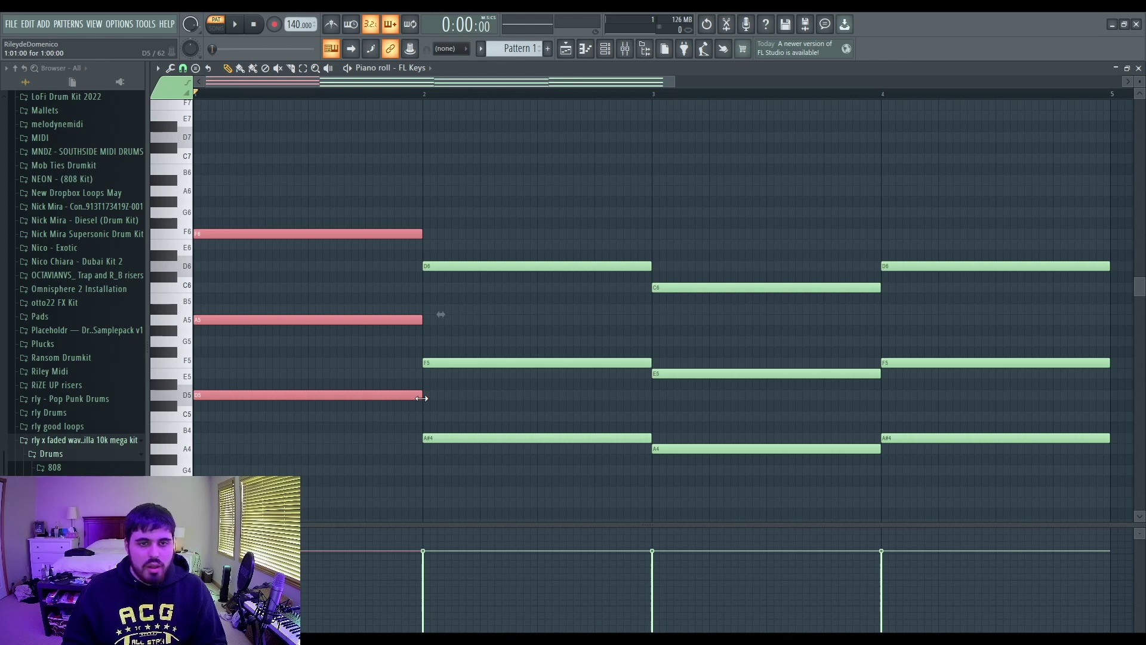
key("ctrl+z")
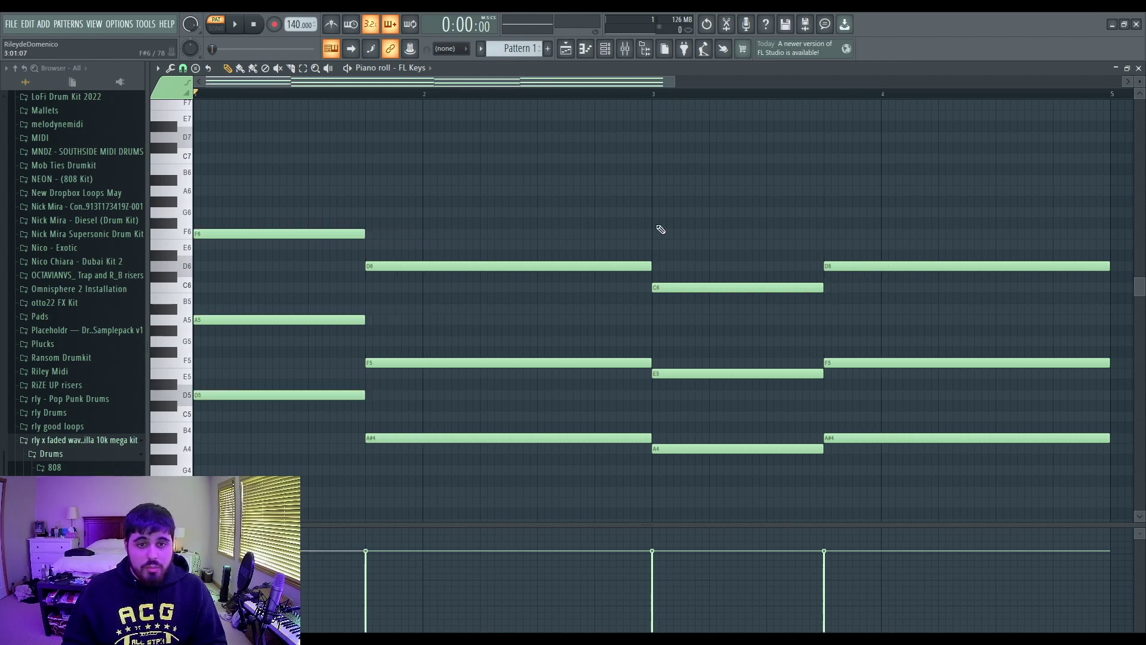
key("space")
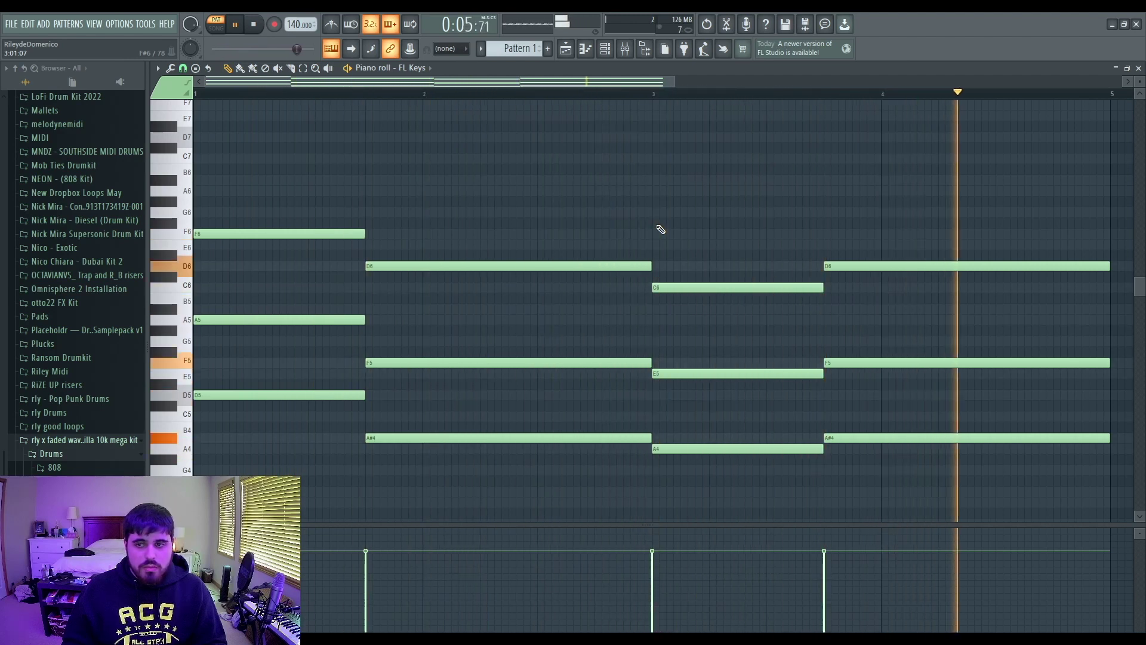
key("space")
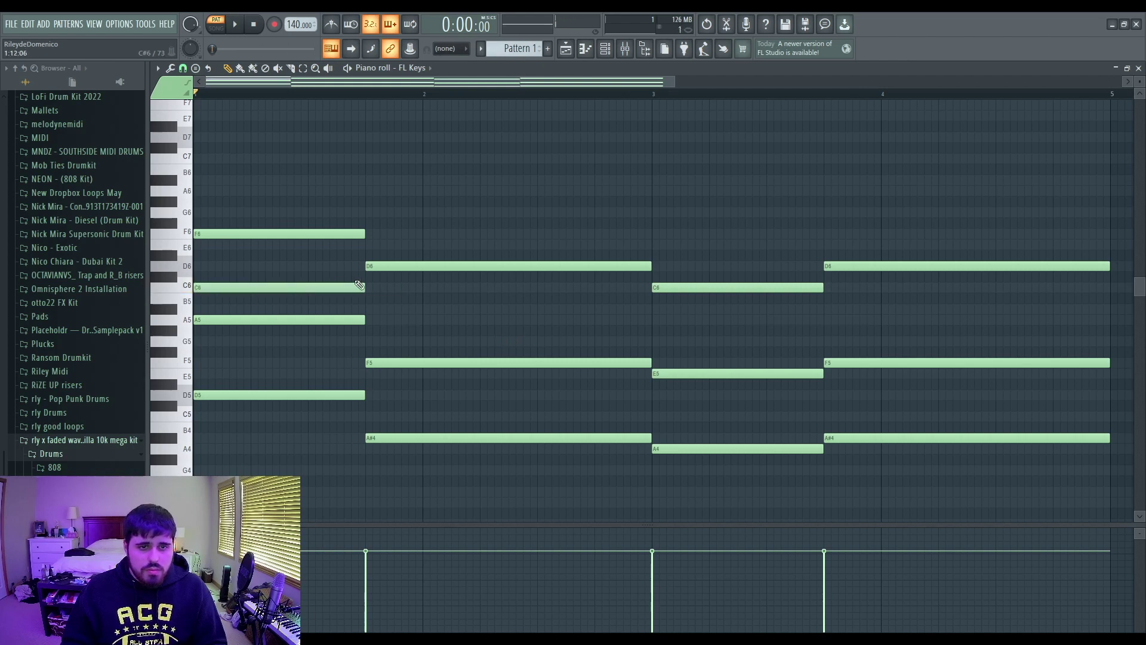
Step: Give the first chord a fourth note, raising the added C6 to D6, and play it back
key("space")
key("space")
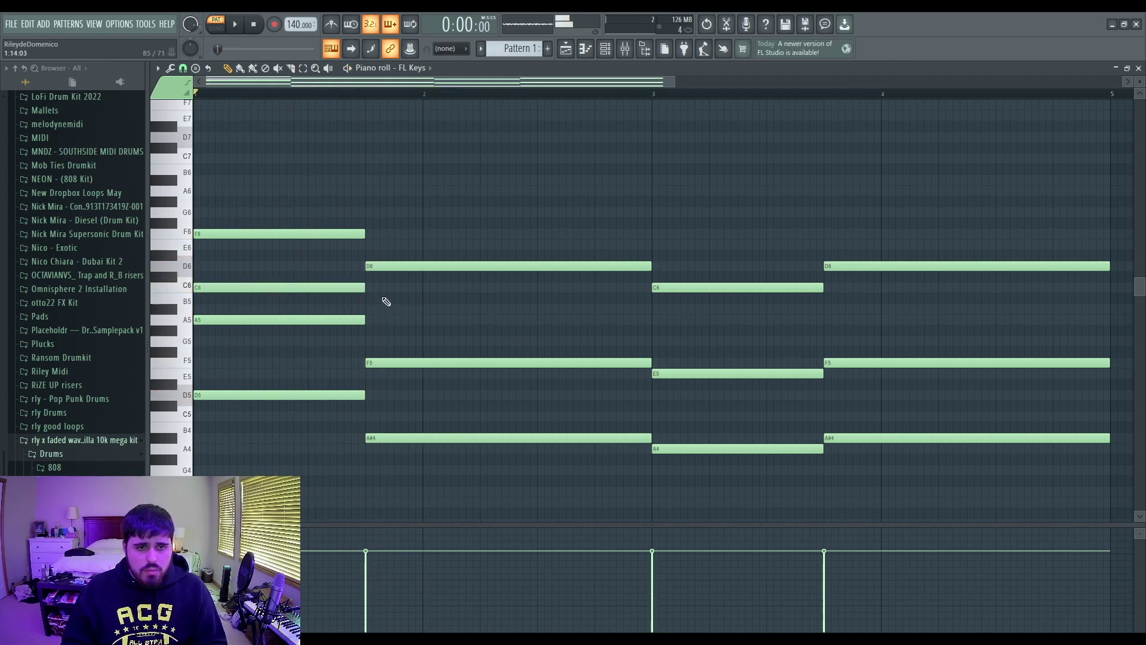
left_click_drag(351, 287, 339, 265)
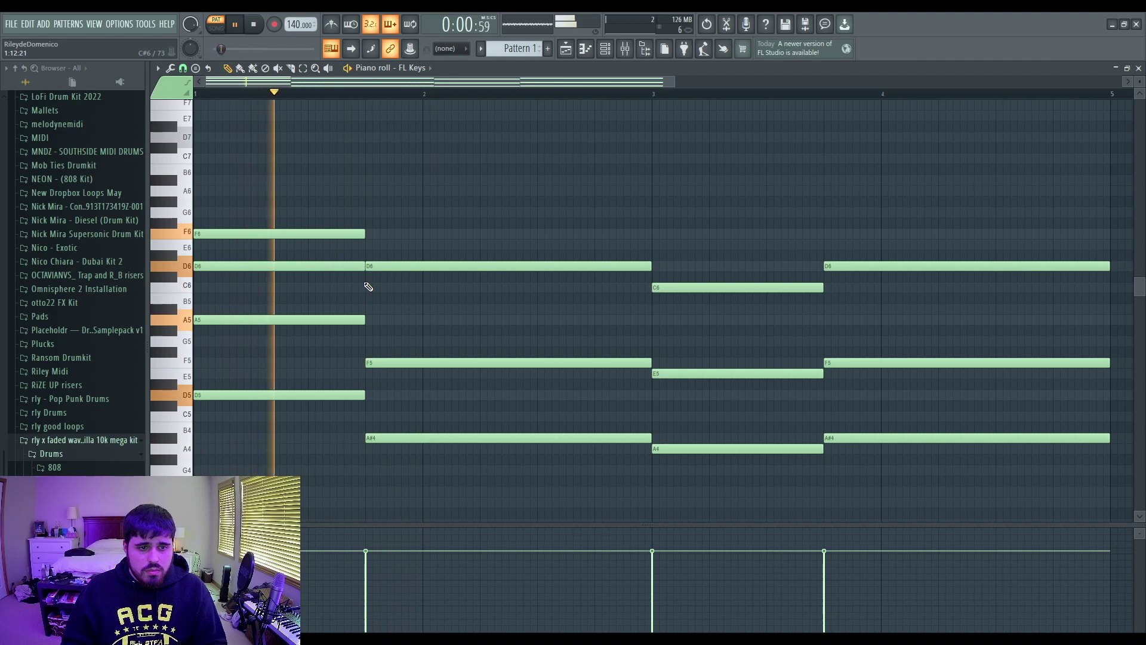
key("space")
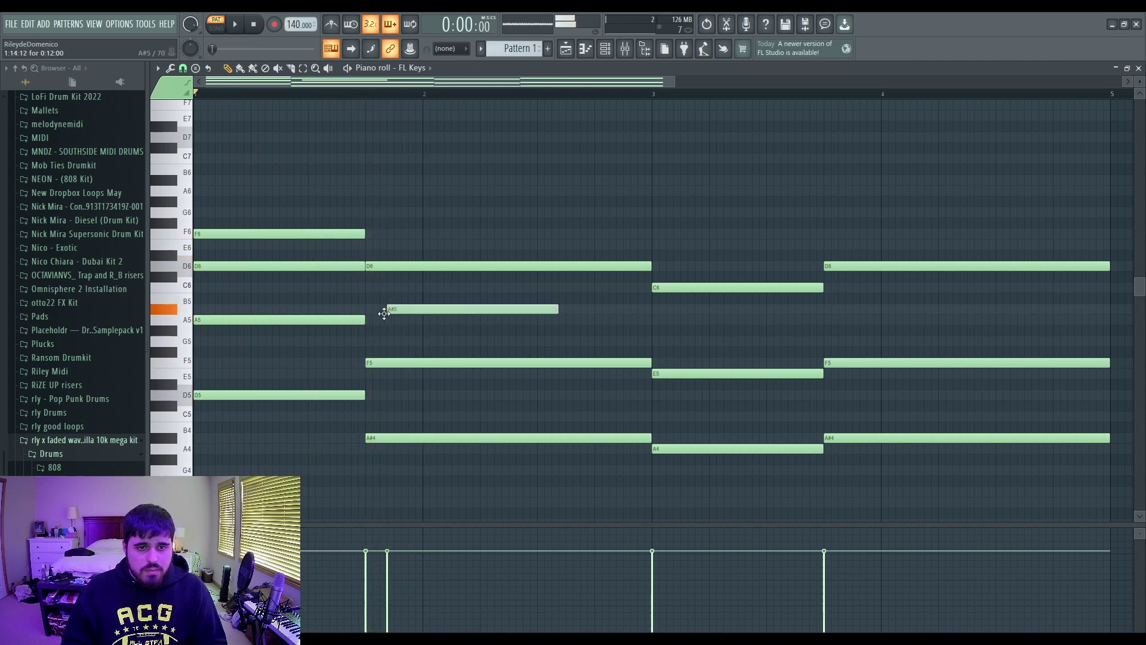
Step: Add a full-length fourth note to the second chord, lowering it from A#5 to A5, and play it back
key("space")
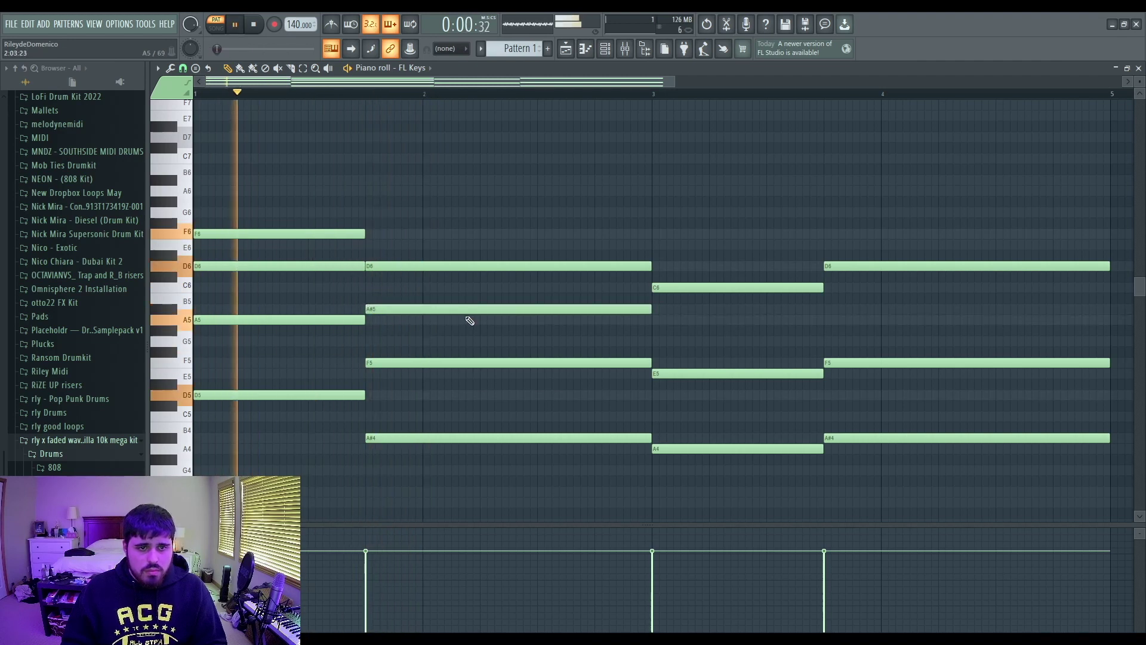
key("space")
left_click_drag(469, 310, 468, 326)
key("space")
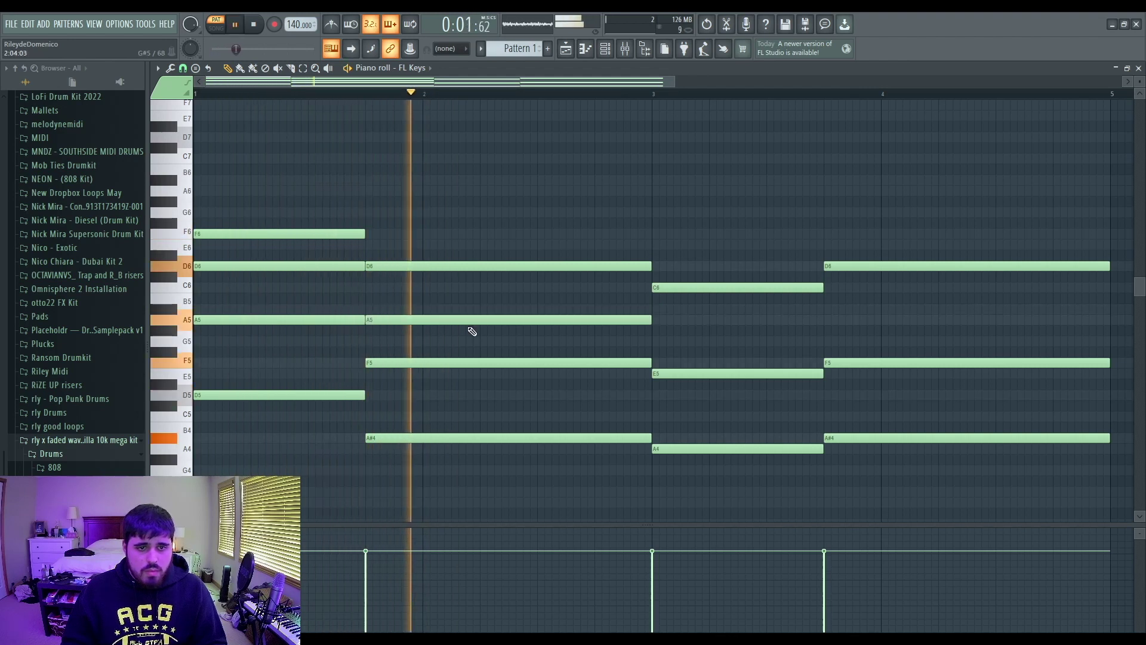
key("space")
key("space")
Step: Add G5 to the third chord and A5 to the fourth chord, matching their lengths, and play back the progression
mouse_move(660, 320)
left_mouse_down()
mouse_move(657, 329)
mouse_move(653, 317)
left_mouse_up()
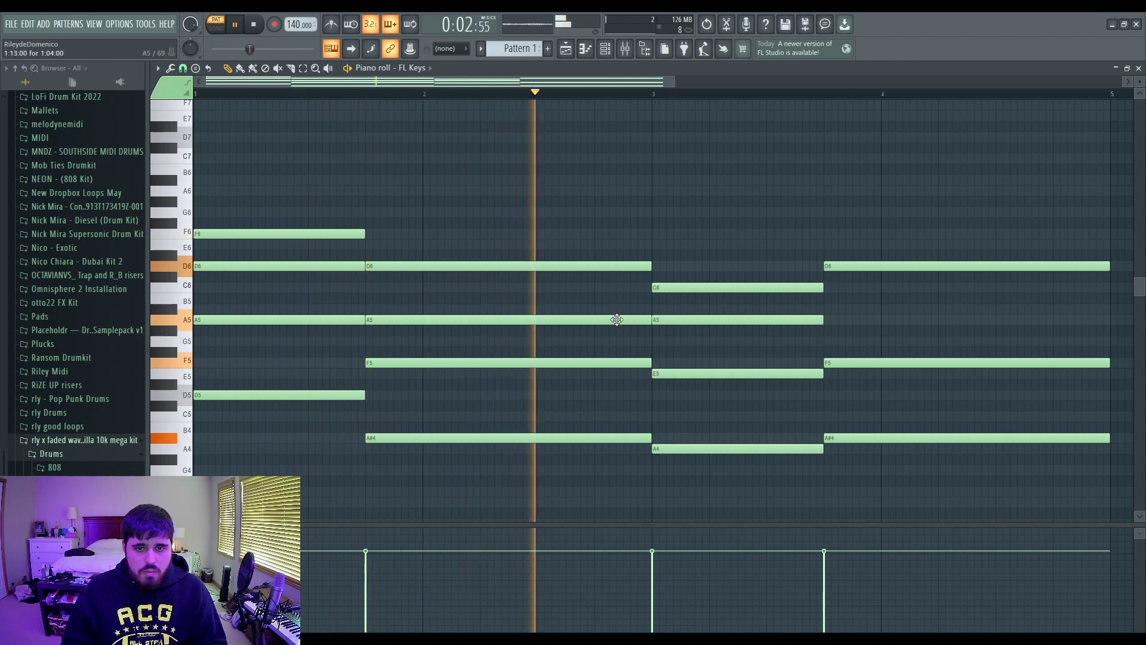
left_click(821, 320)
left_click_drag(821, 321, 829, 321)
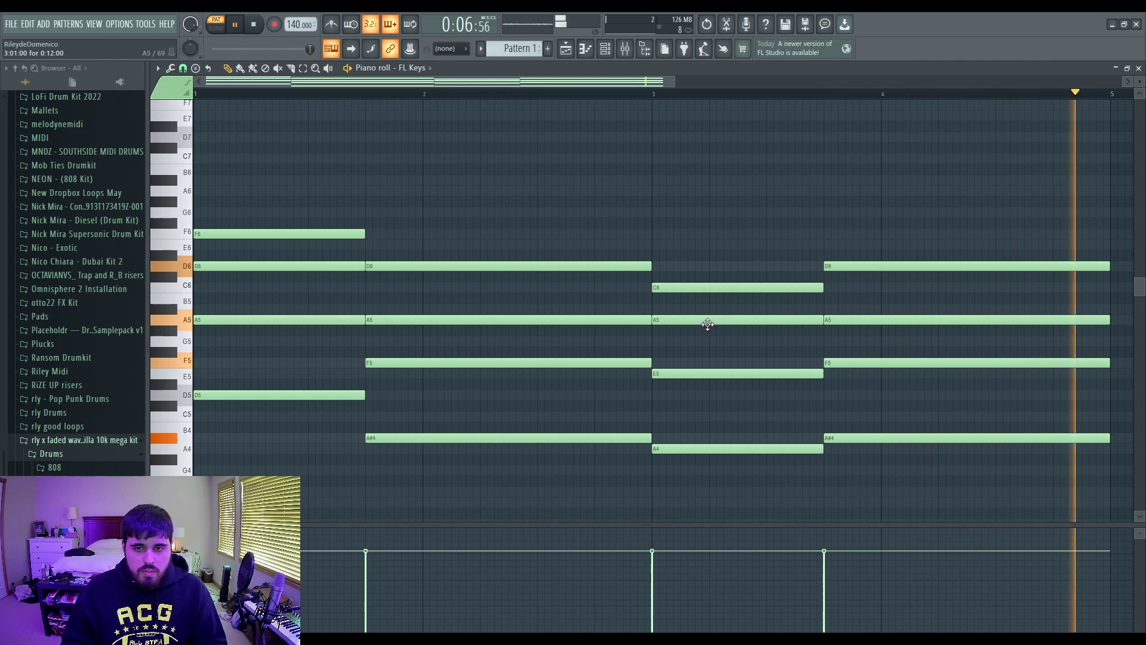
left_click_drag(706, 321, 707, 341)
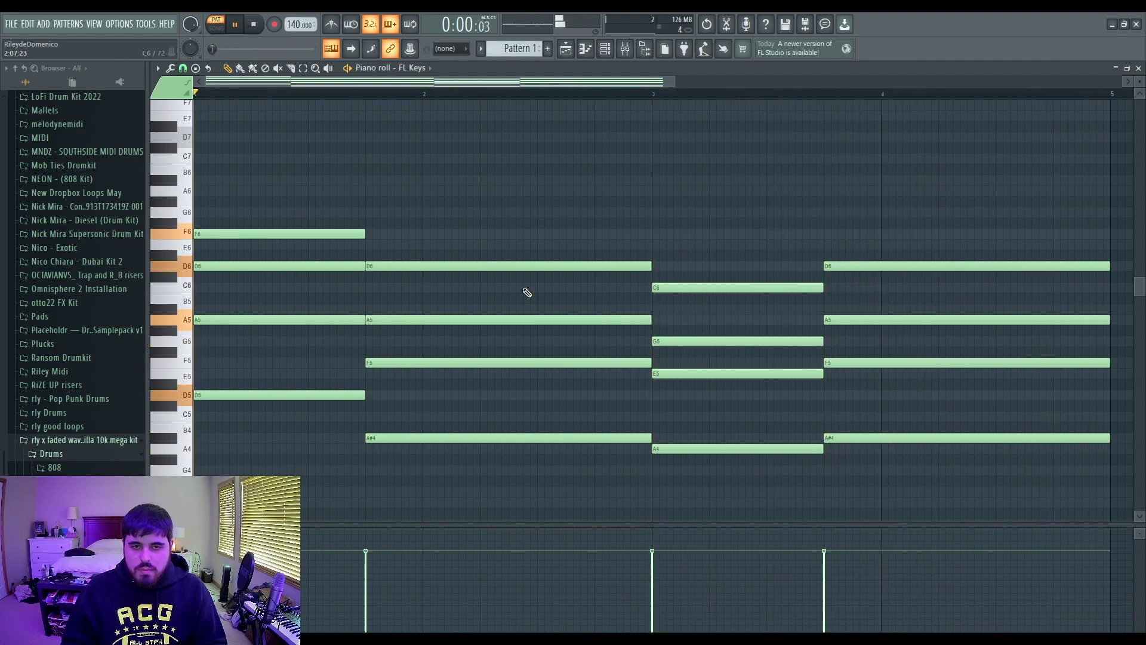
key("space")
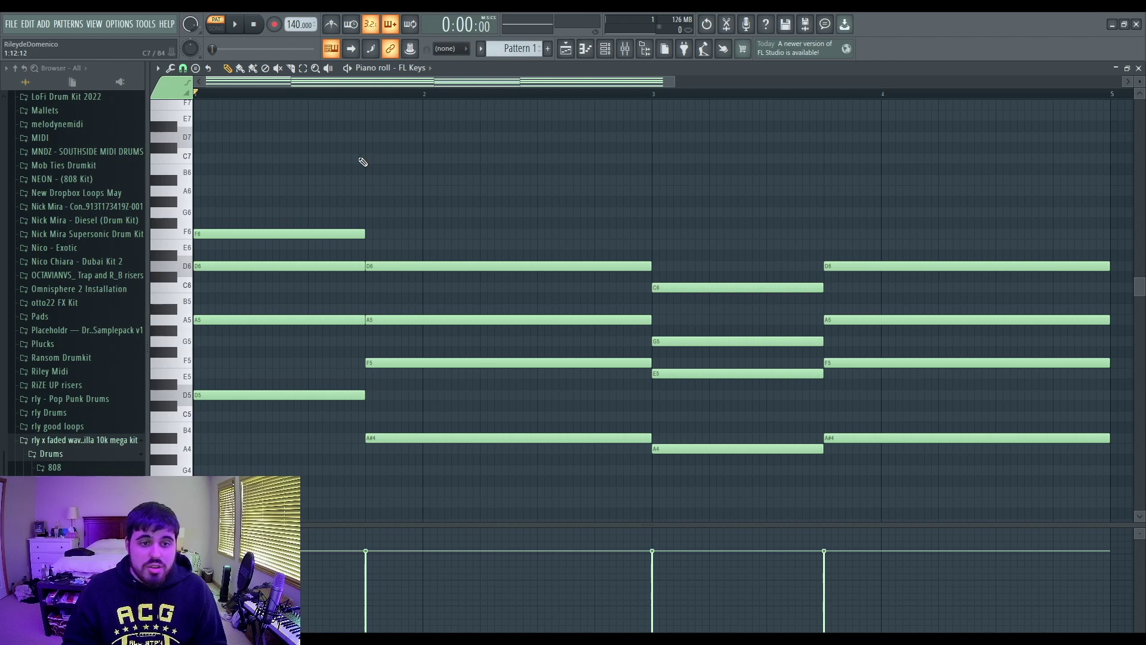
Step: Try arpeggiating the chords with different patterns, play the results back, and undo the arpeggio
scroll(451, 196, "down", 2)
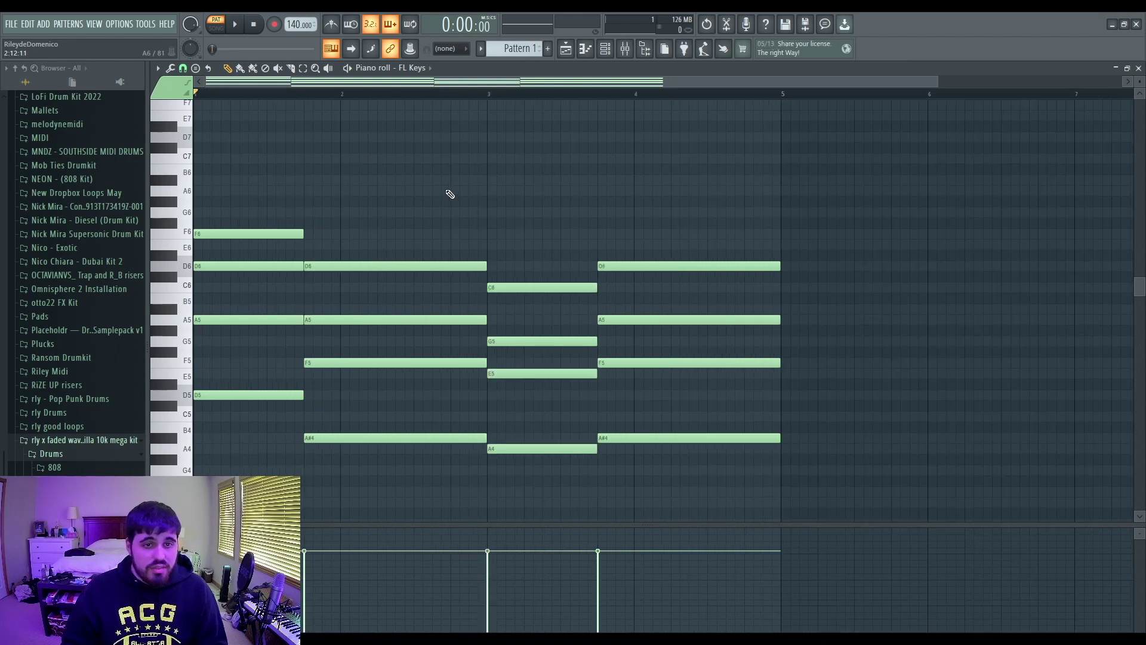
left_click_drag(938, 78, 840, 81)
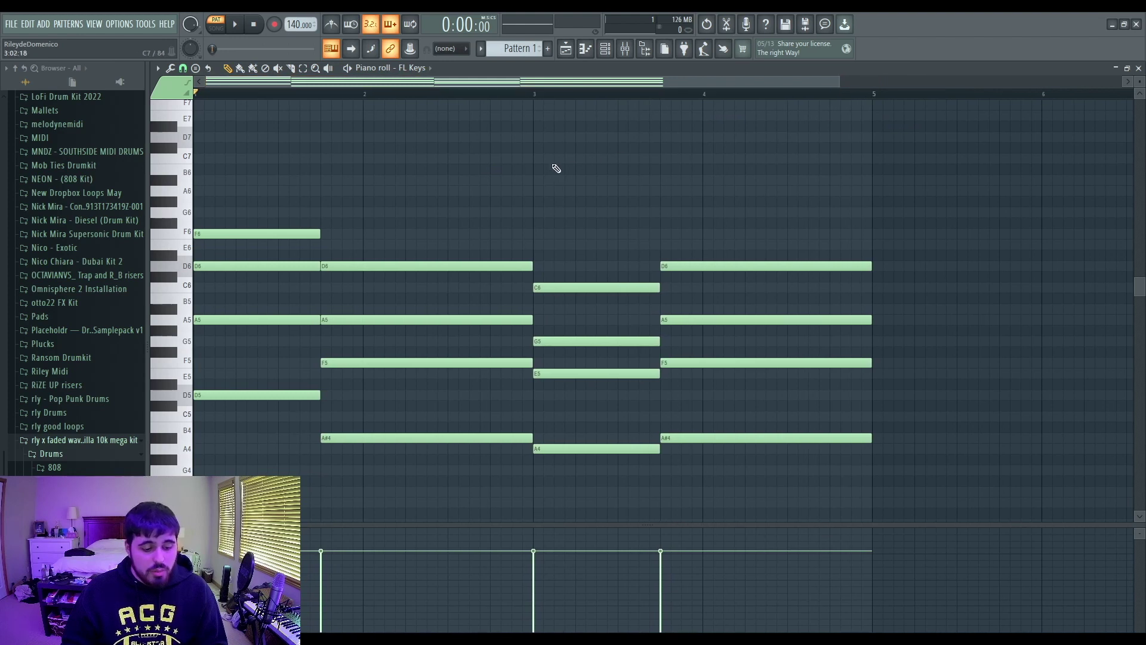
key("alt+a")
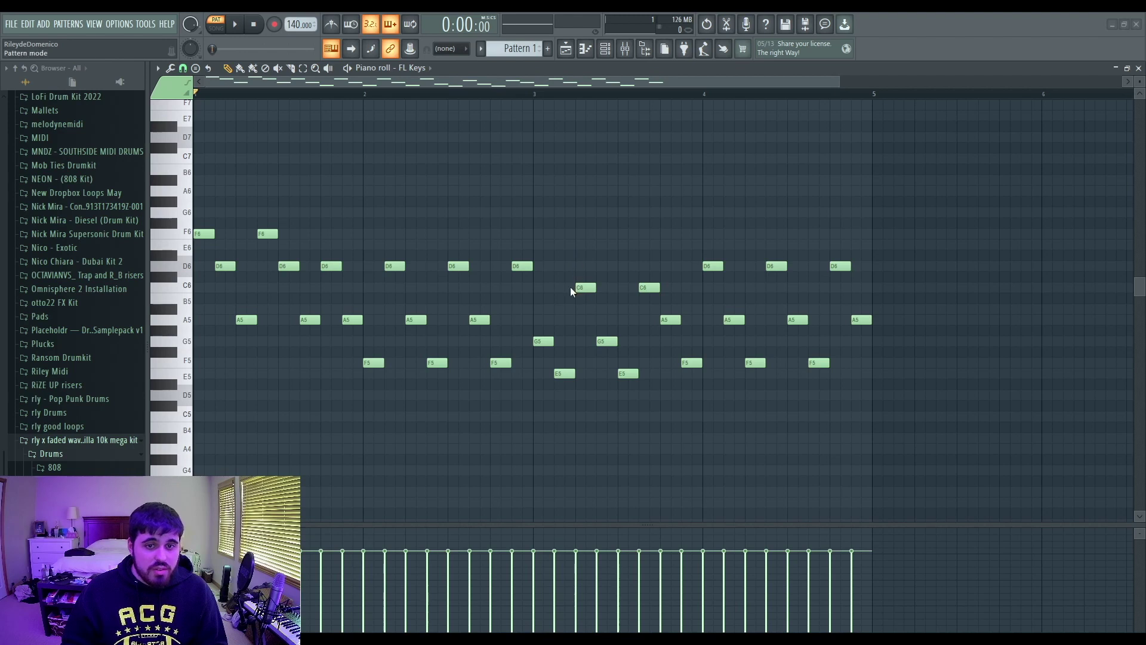
left_click(566, 322)
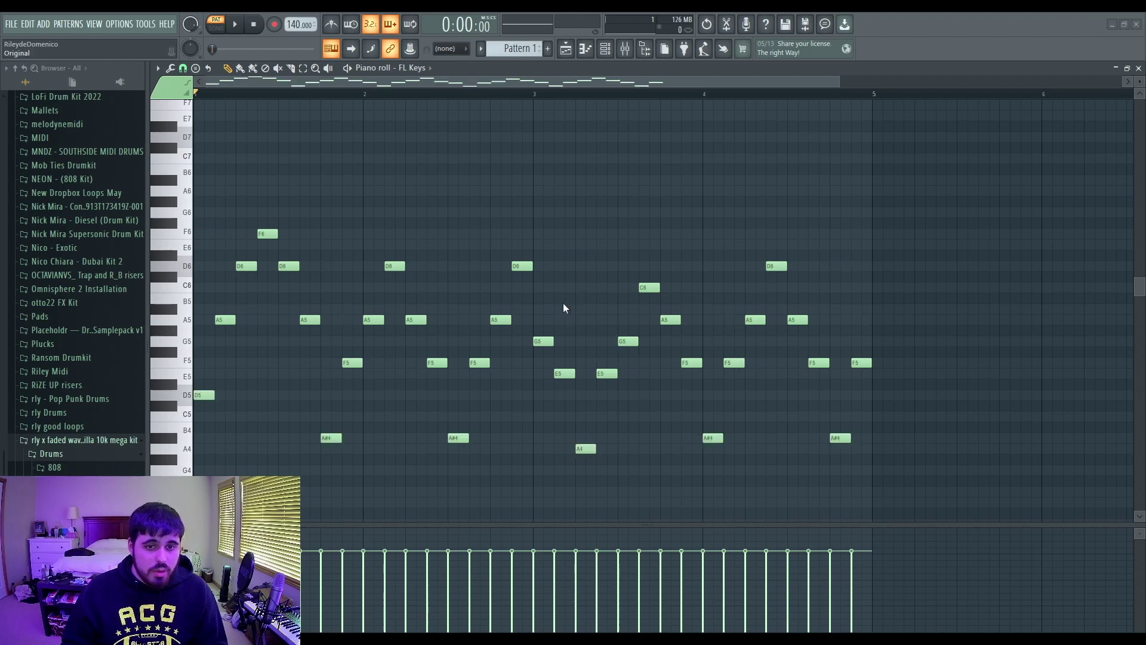
left_click(575, 291)
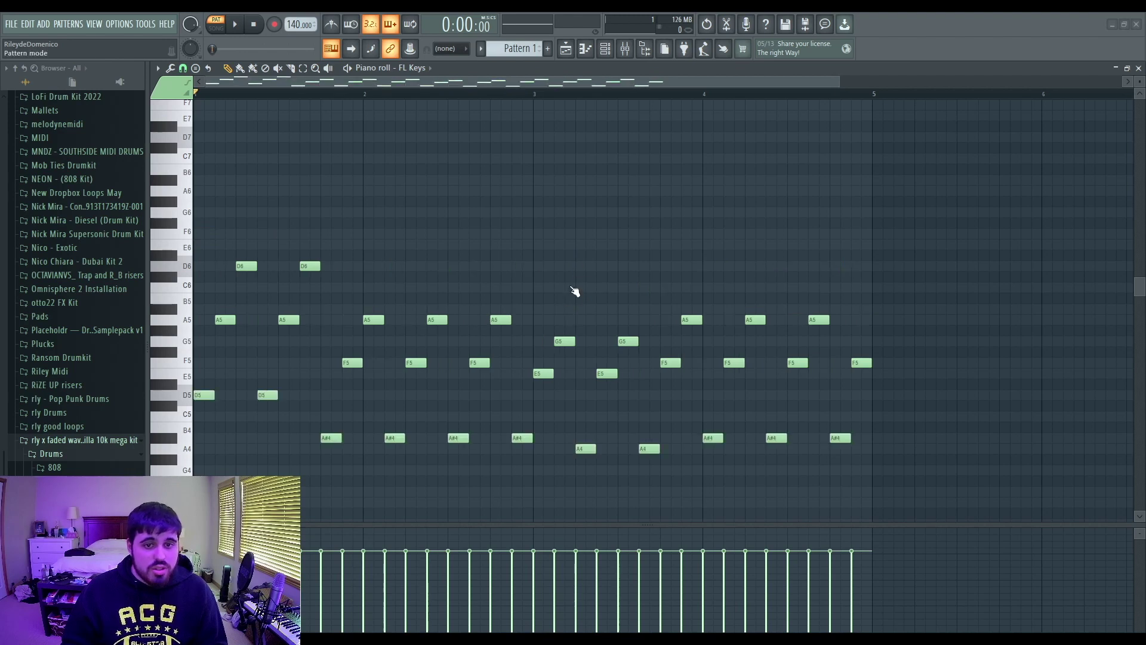
key("space")
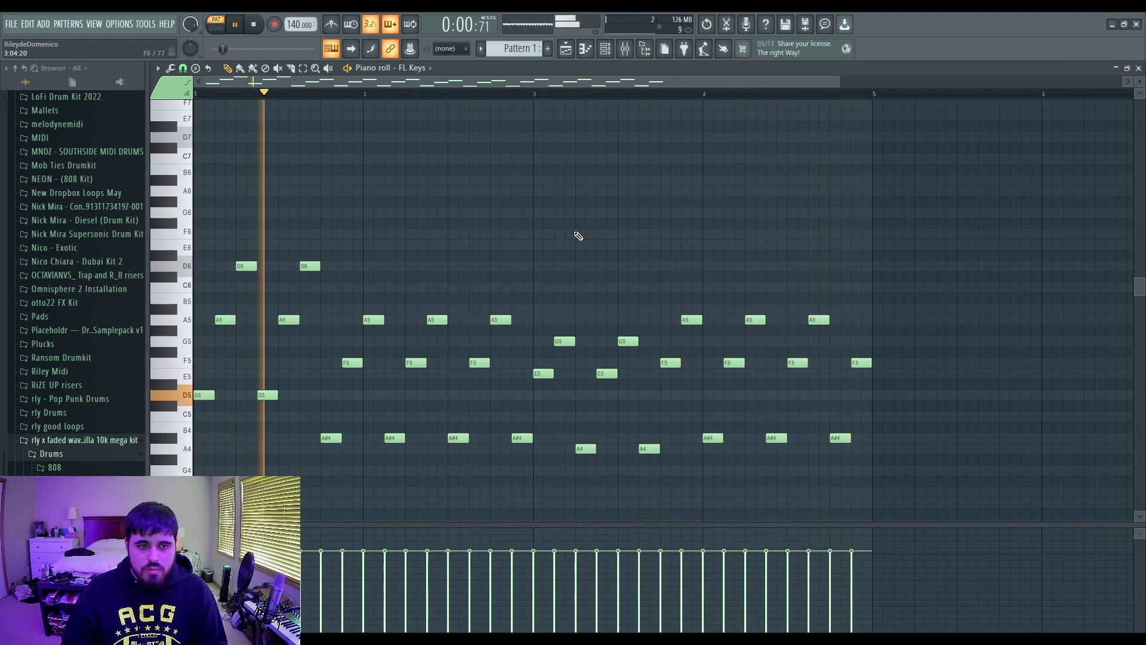
key("space")
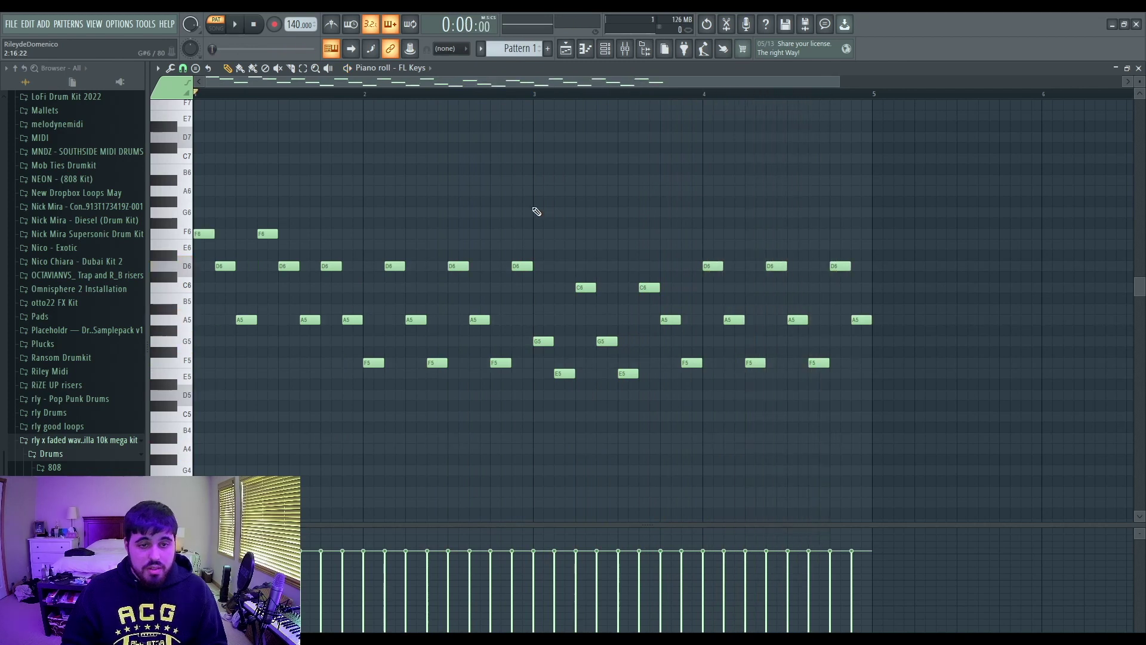
key("space")
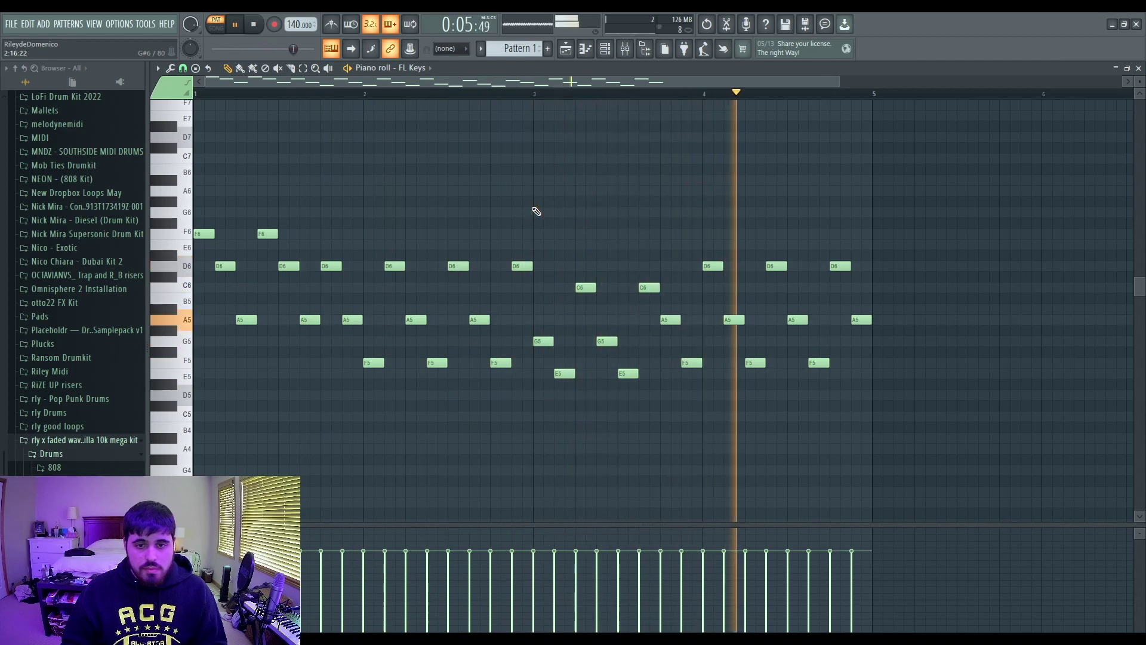
key("space")
key("ctrl+z")
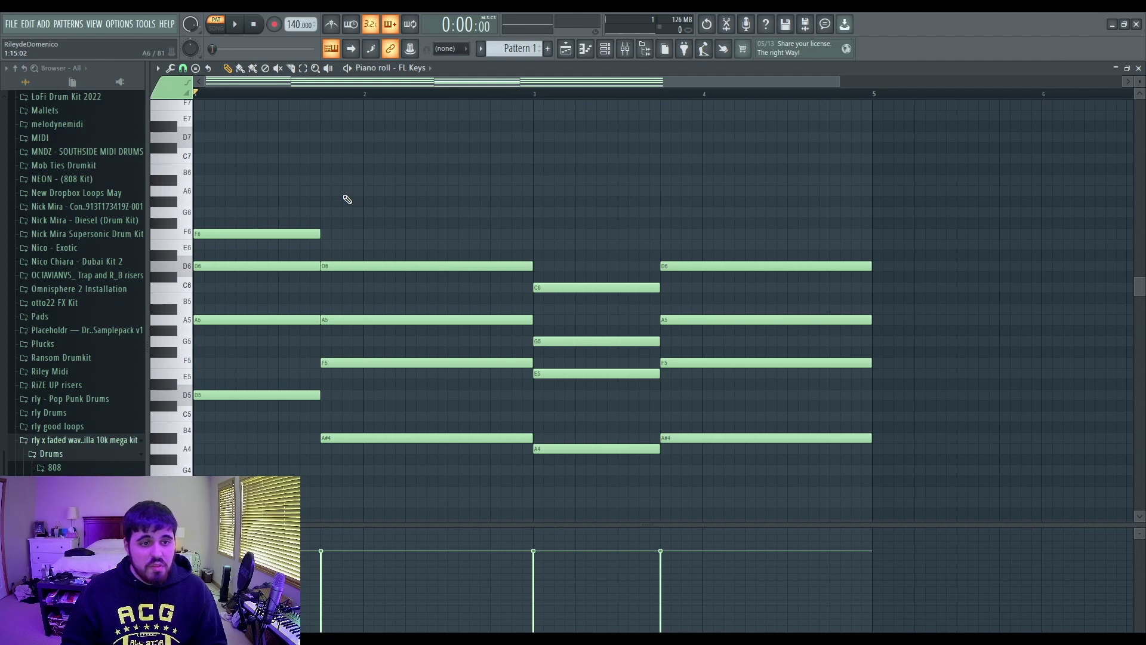
Step: Delay A5 in chords one, two and four and G5 in chord three by half a beat, split notes for retriggers, and play back
key("ctrl+z")
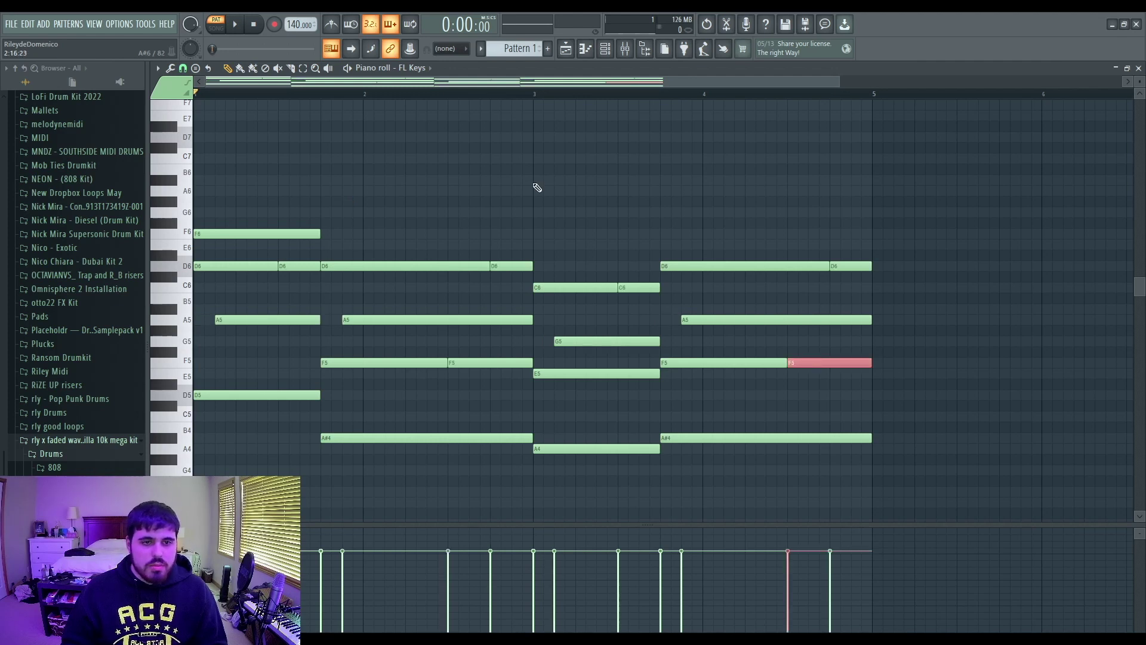
key("space")
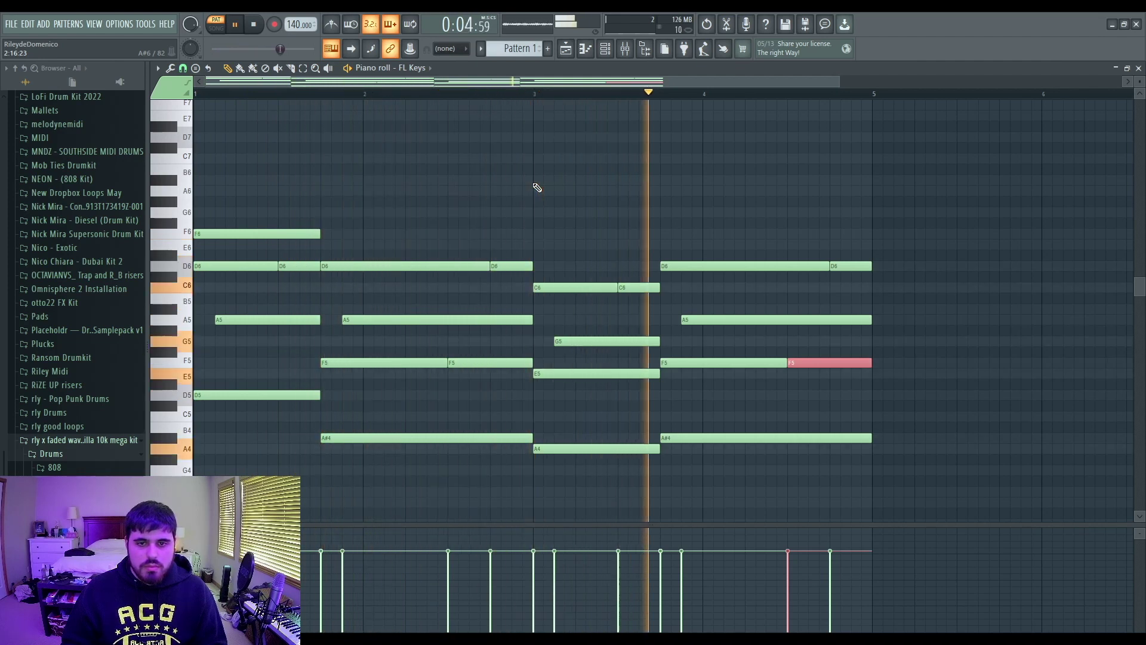
key("space")
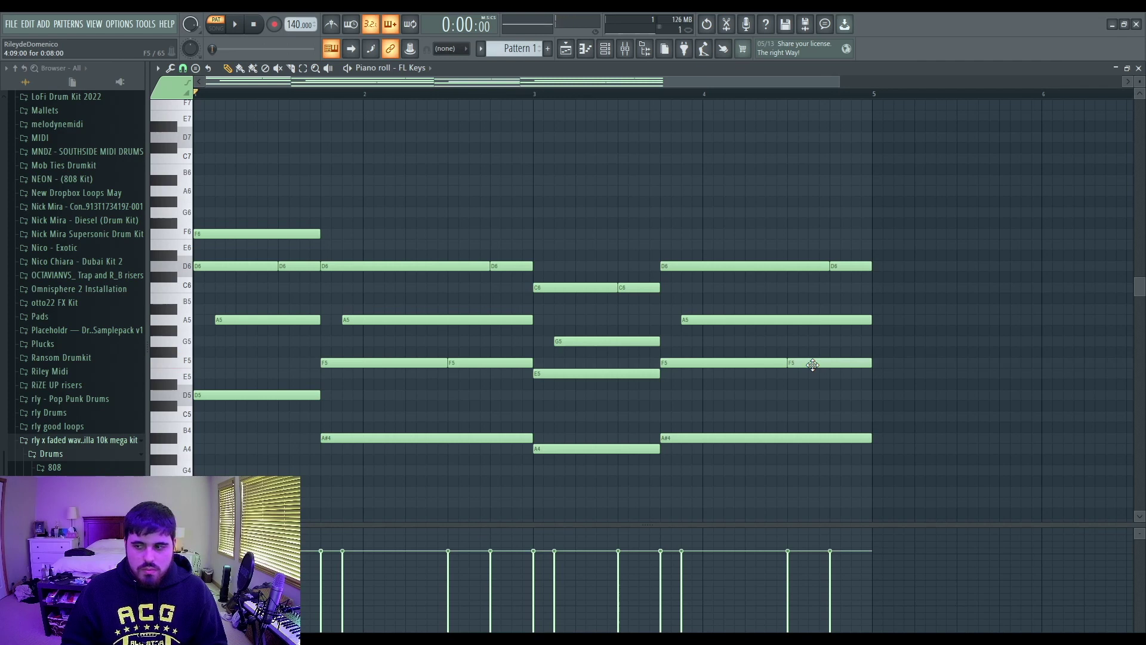
Step: Raise the split F5 at the end of bar 4 to G5, lower the split D6 there to A5, and play back
left_click_drag(812, 365, 813, 341)
key("space")
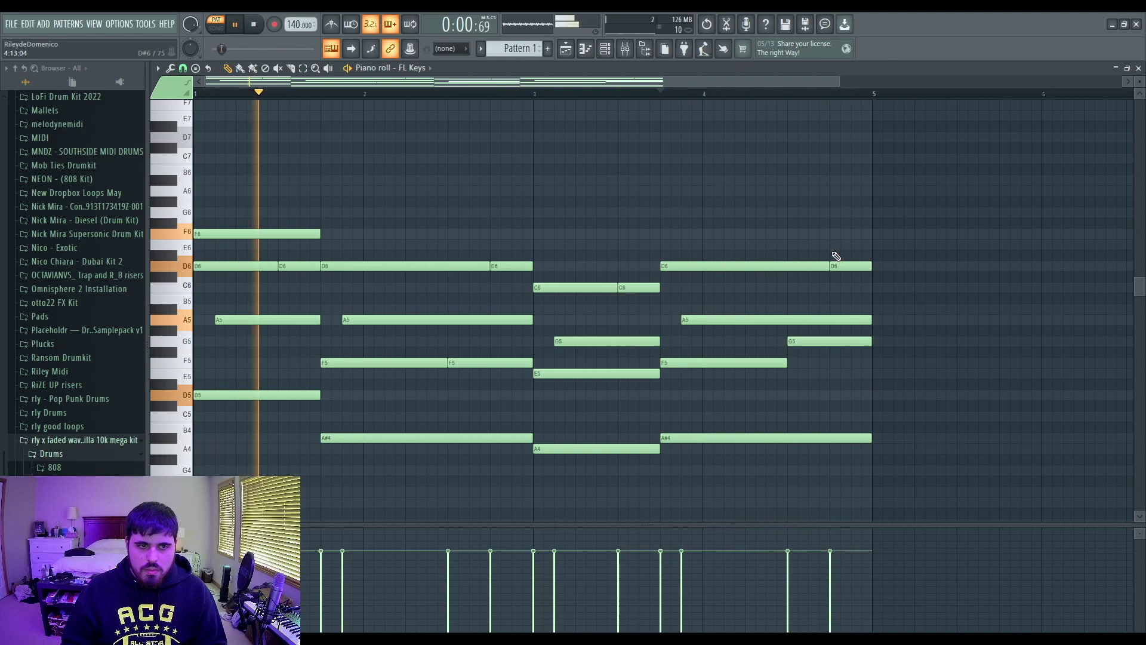
left_click_drag(857, 265, 851, 320)
key("space")
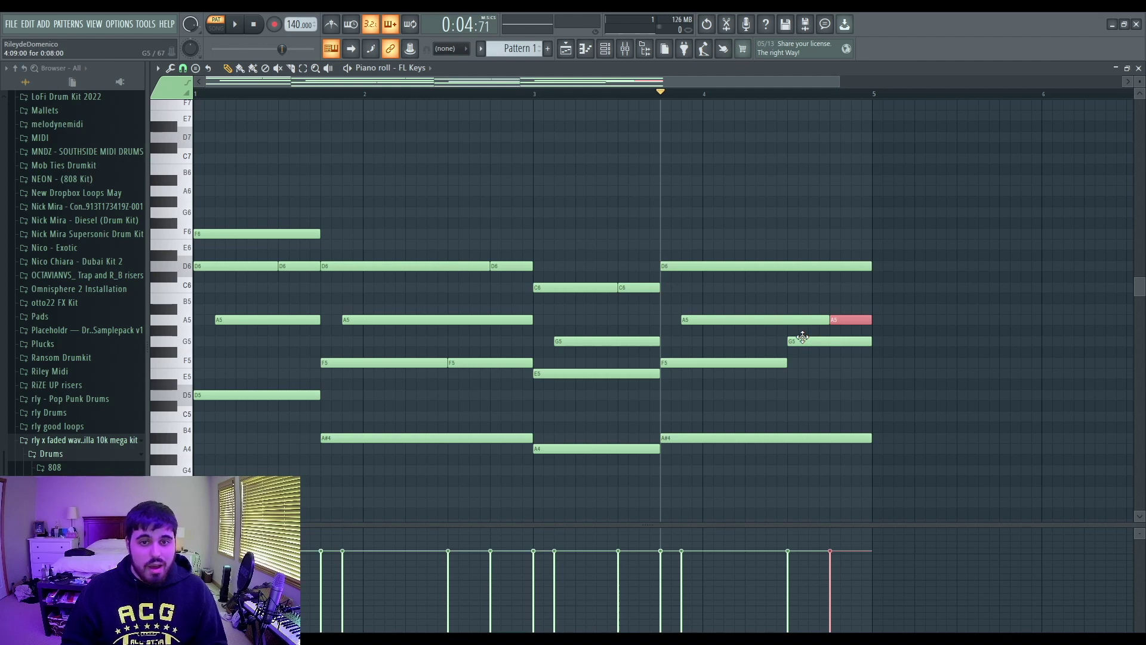
key("space")
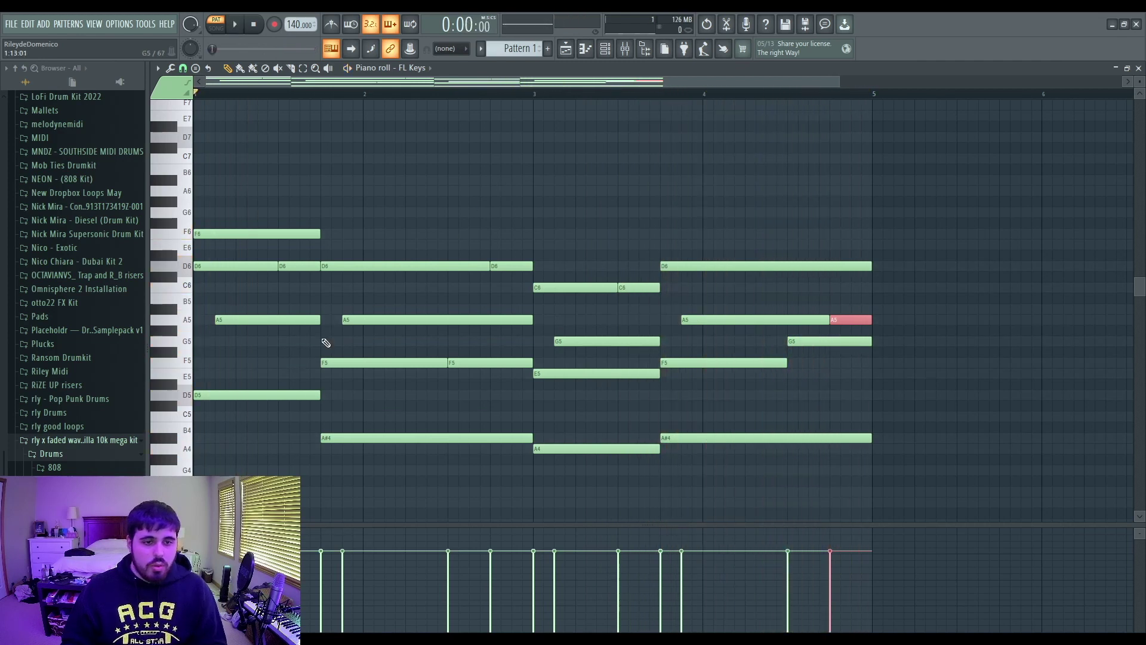
Step: Copy the four root notes one octave down as D4, A#3, A3 and A#3, and play them back
scroll(317, 334, "down", 3)
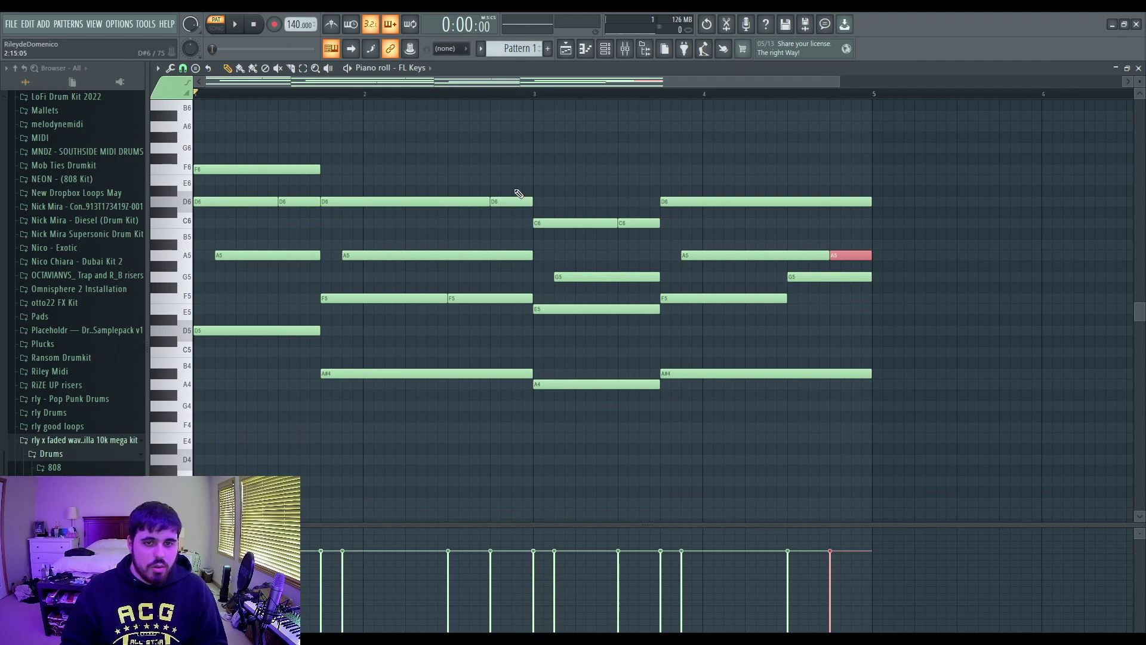
left_click_drag(255, 315, 743, 411)
left_click_drag(310, 331, 321, 330)
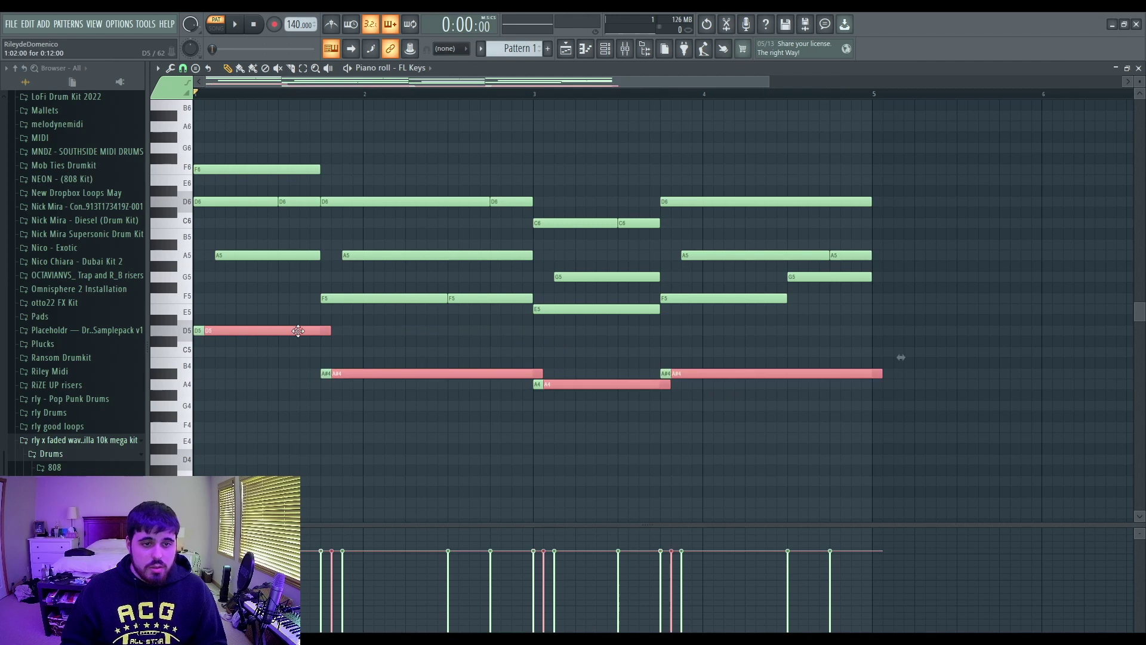
left_click_drag(237, 332, 238, 461)
key("ctrl+d")
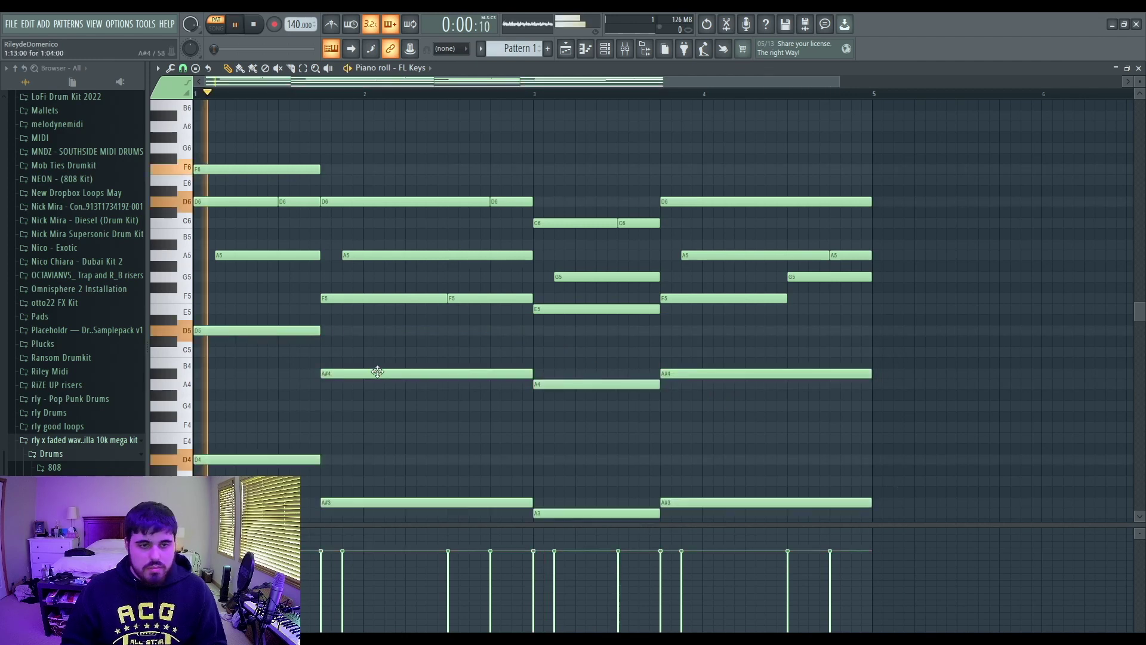
Step: Add short A4, F4 and G4, E4, and G4 and F4 notes at the ends of the four chords, and play back
key("space")
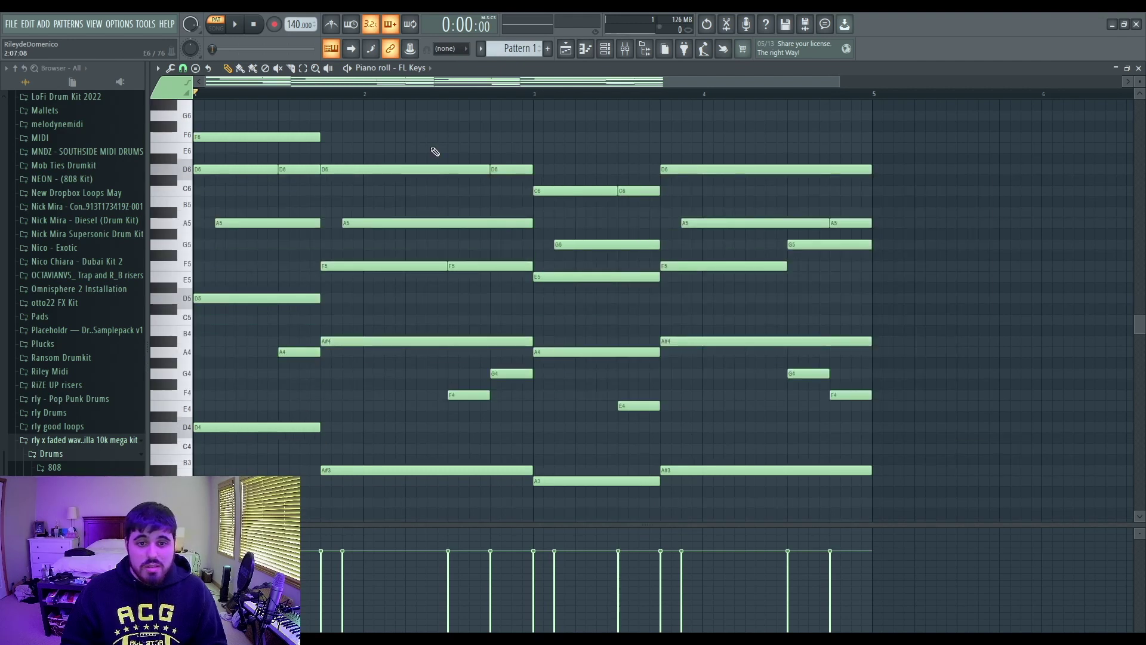
key("space")
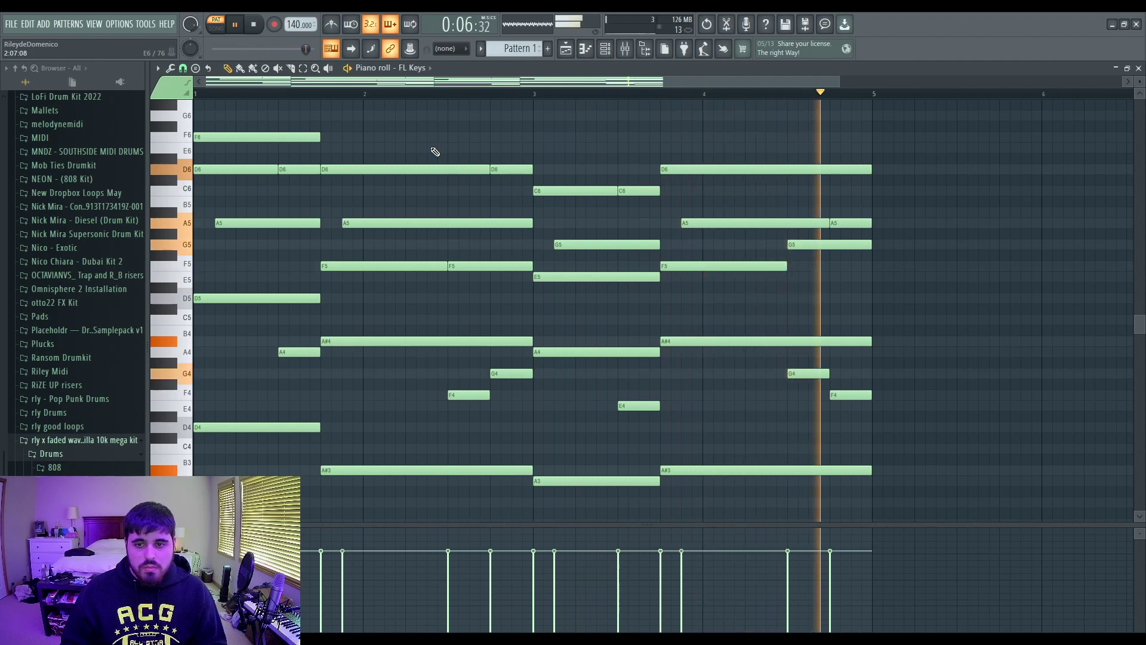
key("space")
Step: Add short passing notes G5 at the end of the first chord and A#5 at the end of the third, and play back
scroll(412, 203, "up", 1)
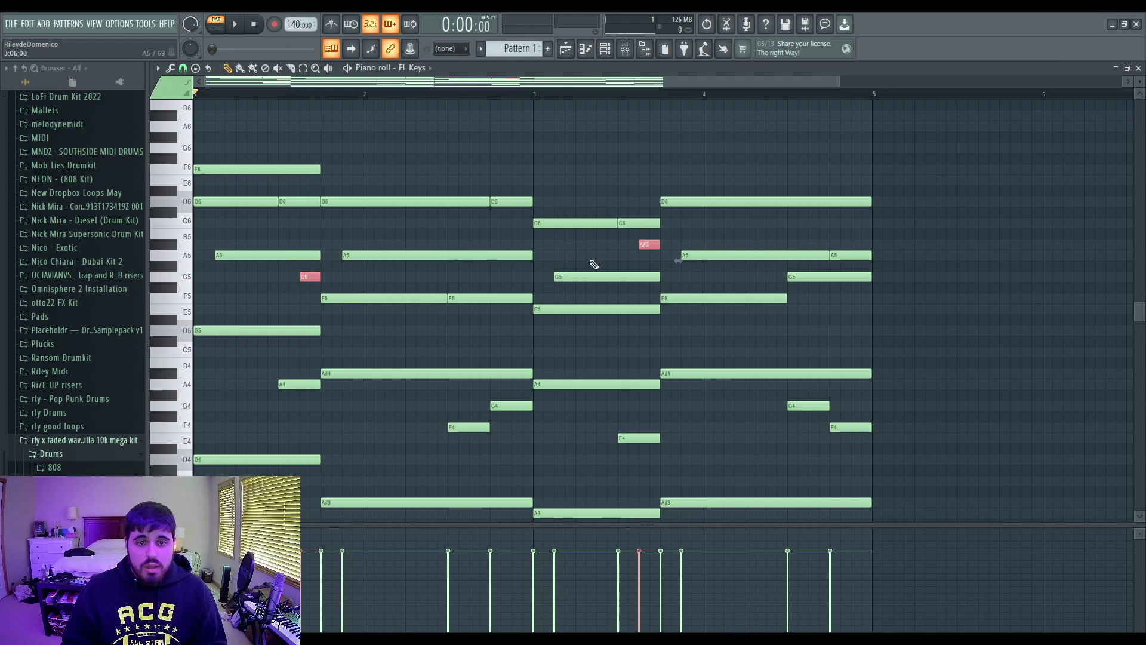
key("space")
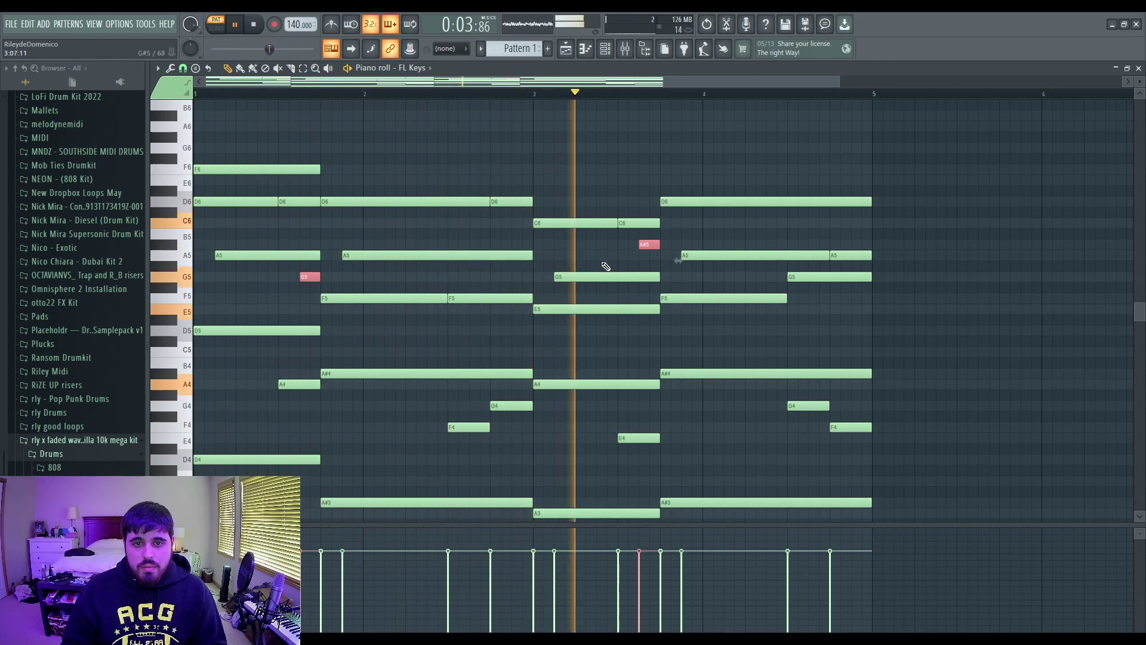
key("space")
scroll(601, 264, "down", 2)
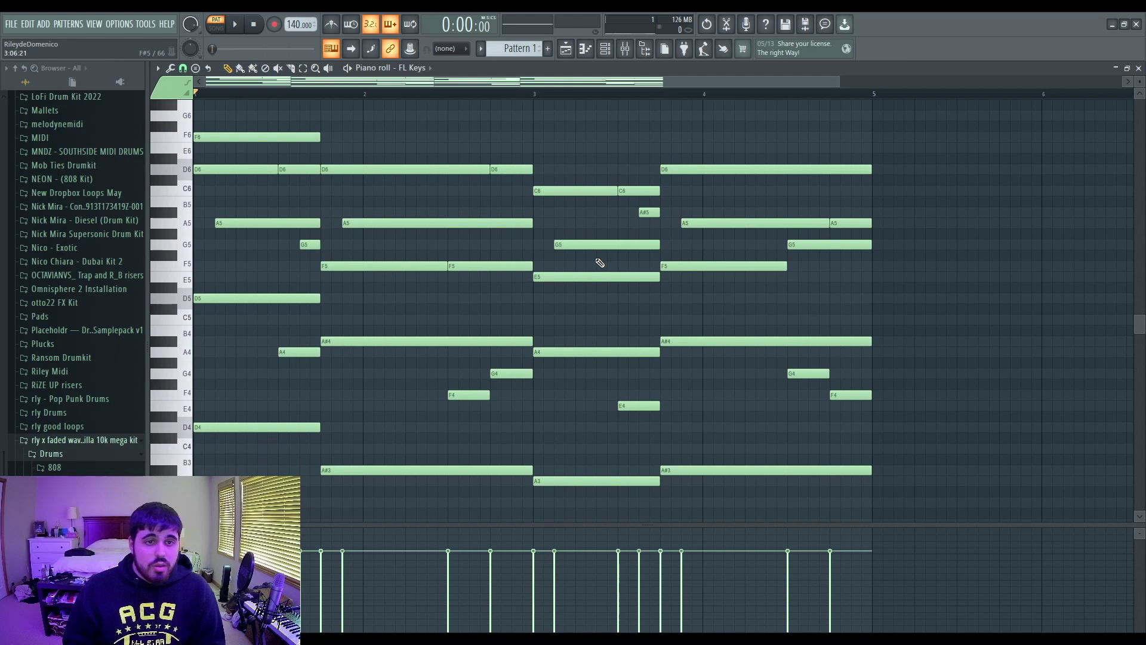